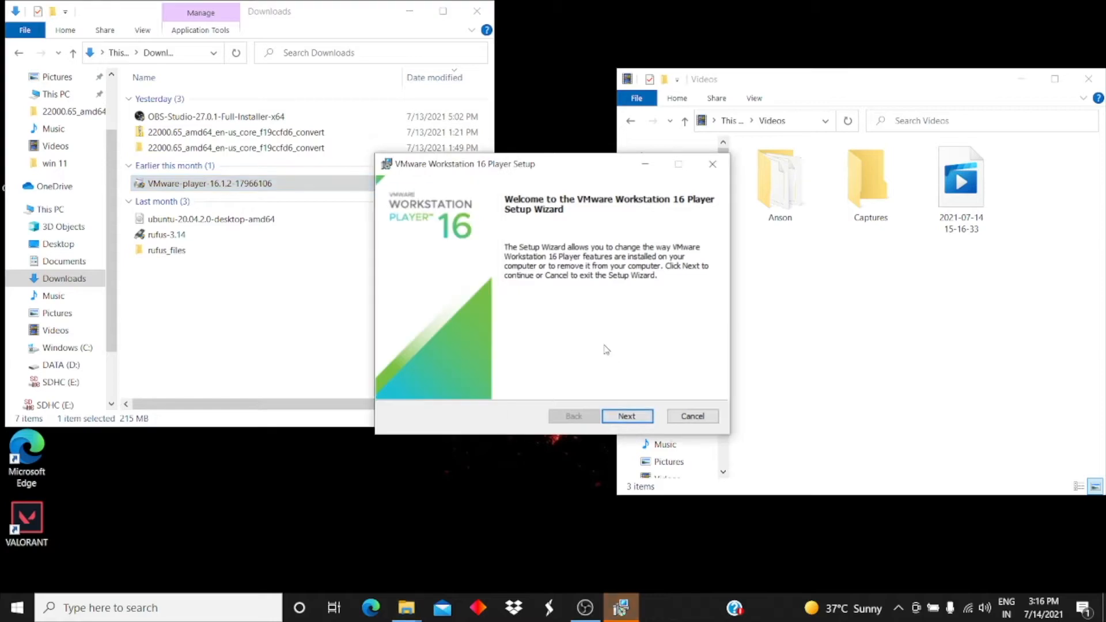
Apply the Change option to the existing VMware Workstation 16 Player installation in the setup wizard.
{"action": "left_click", "coordinate": [626, 418]}
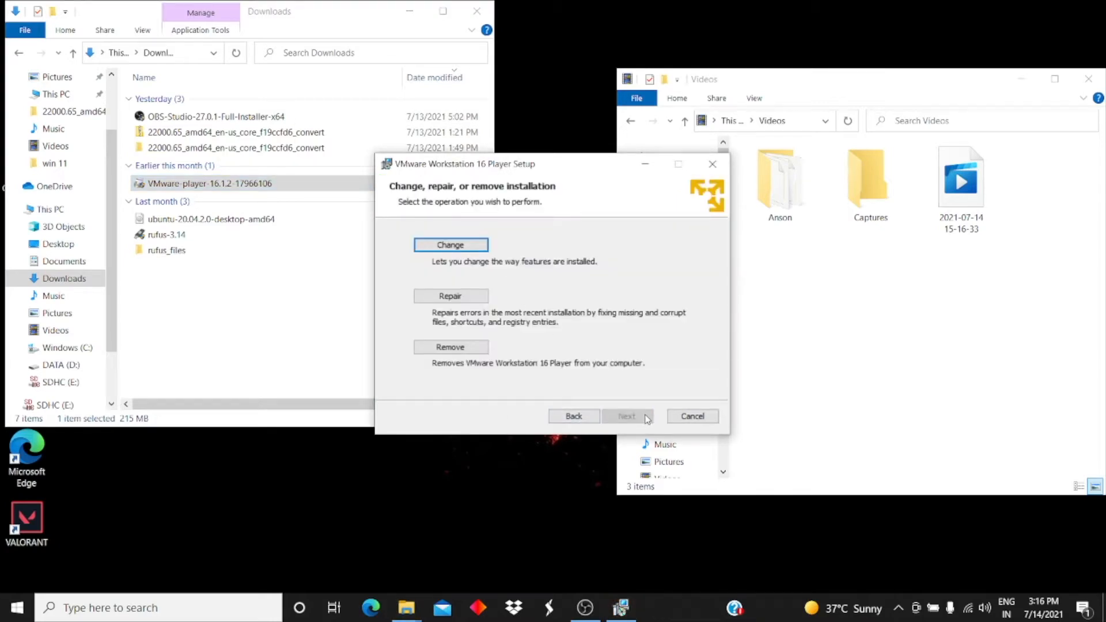
{"action": "left_click", "coordinate": [461, 246]}
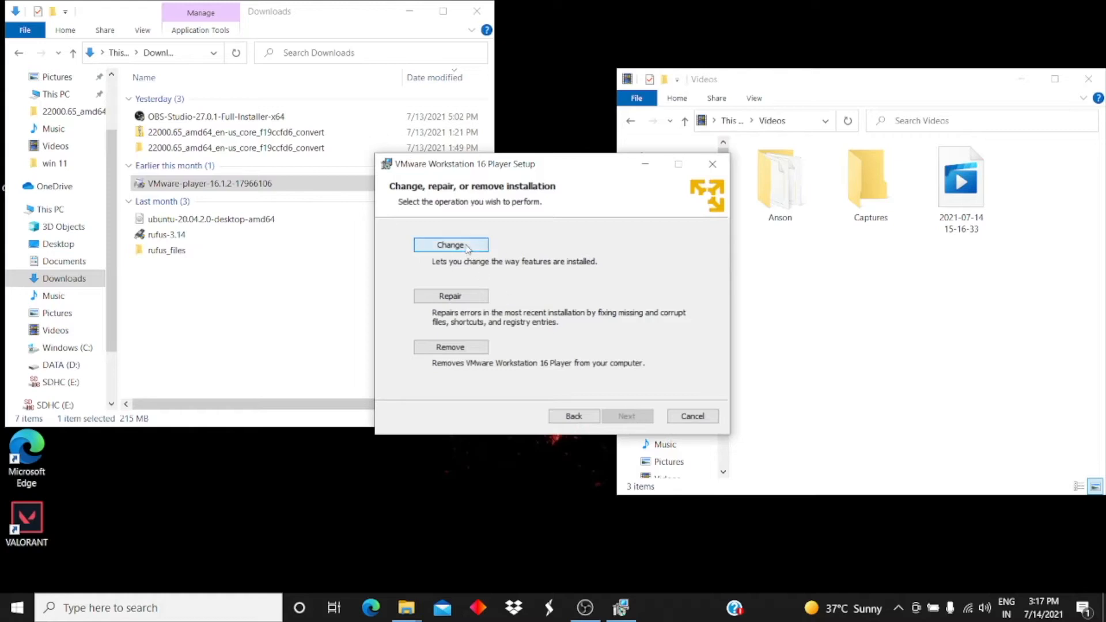
{"action": "left_click", "coordinate": [617, 412]}
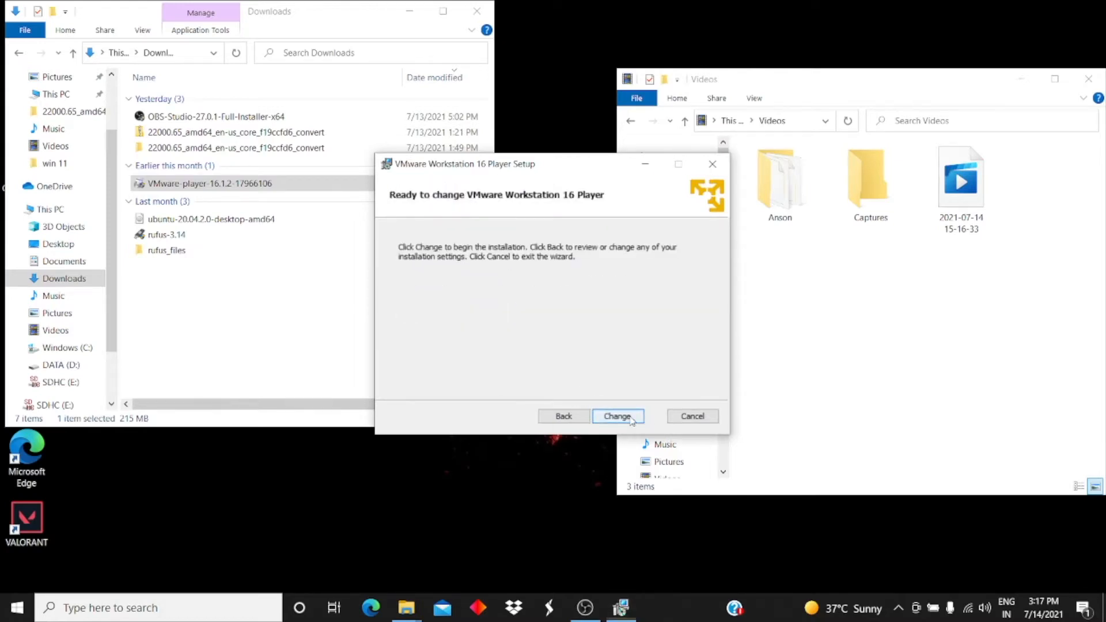
{"action": "left_click", "coordinate": [631, 419]}
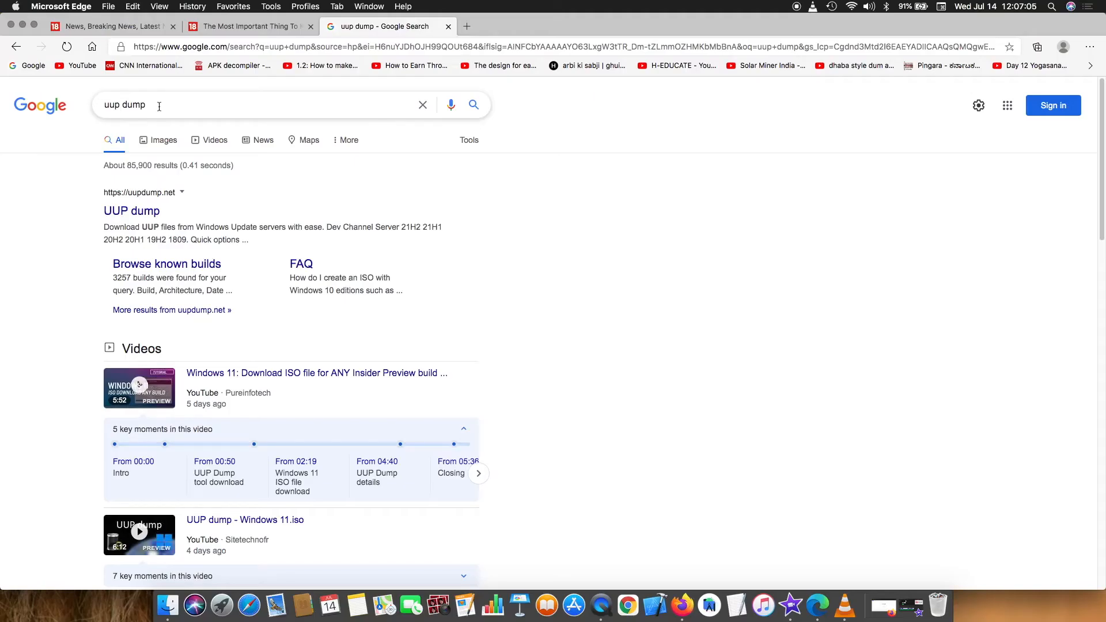
Search Google for 'uup dump' and browse the uupdump.net home page.
{"action": "left_click", "coordinate": [159, 105]}
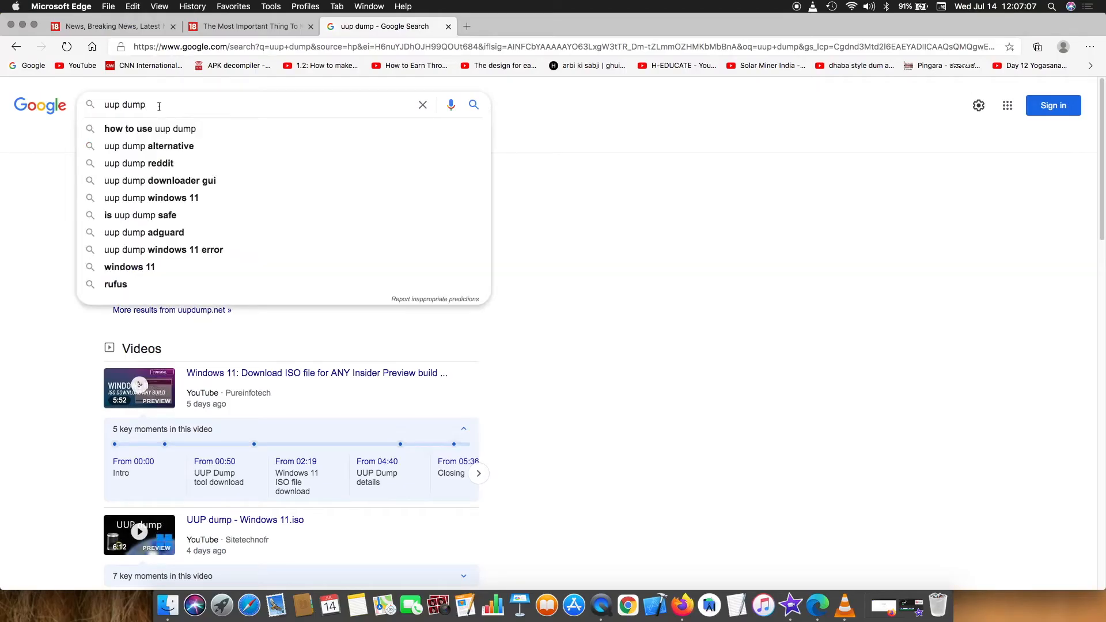
{"action": "key", "text": "Return"}
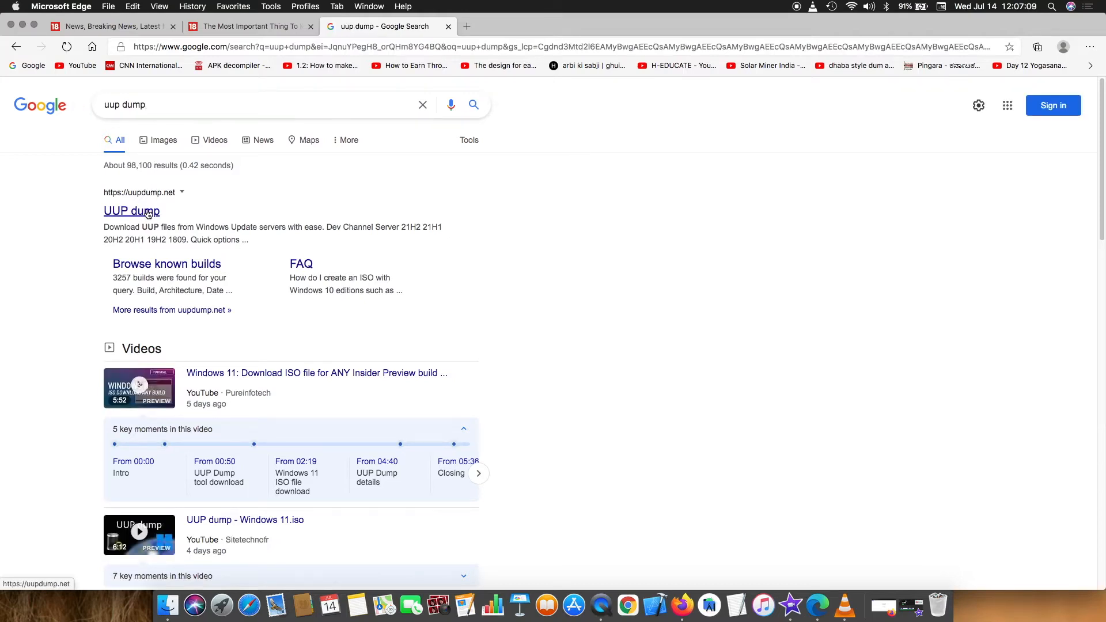
{"action": "left_click", "coordinate": [148, 212]}
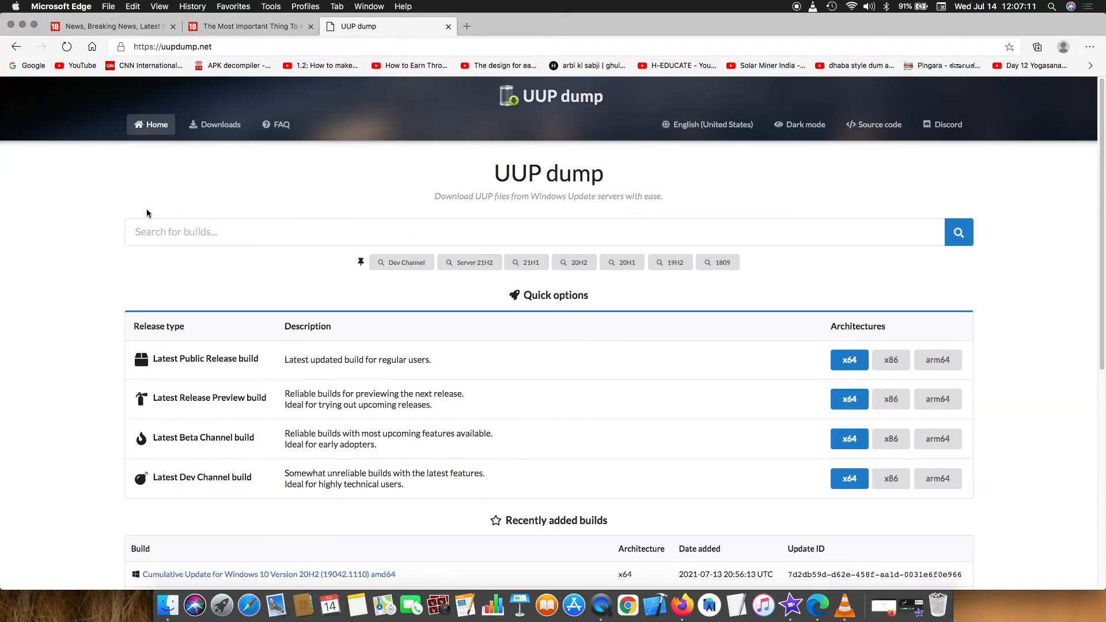
{"action": "scroll", "coordinate": [107, 338], "scroll_direction": "down", "scroll_amount": 4}
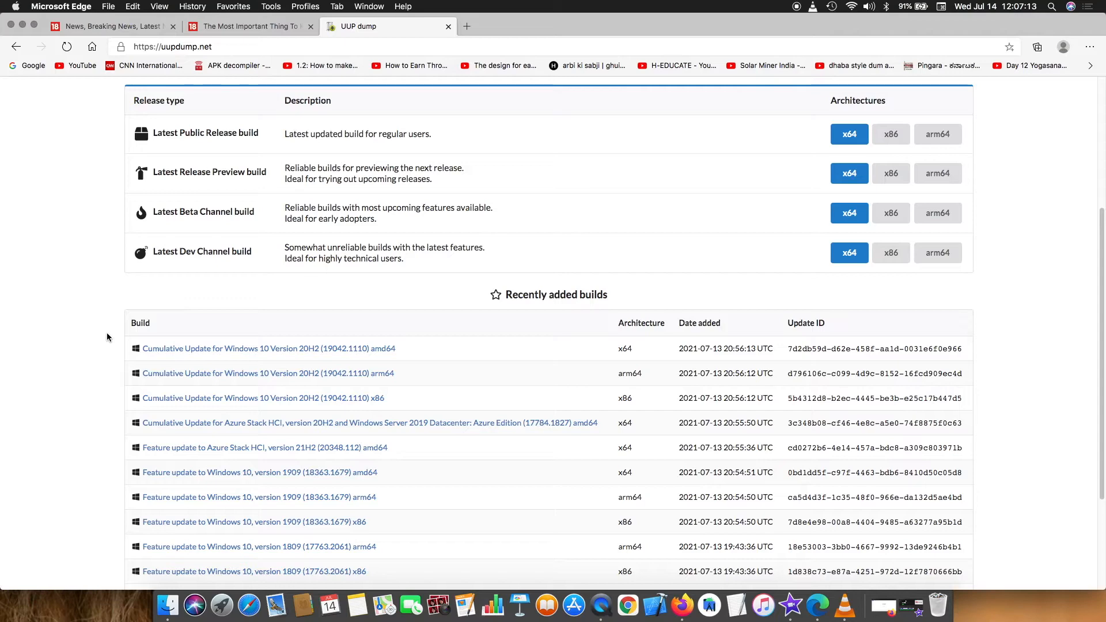
{"action": "scroll", "coordinate": [107, 337], "scroll_direction": "down", "scroll_amount": 3}
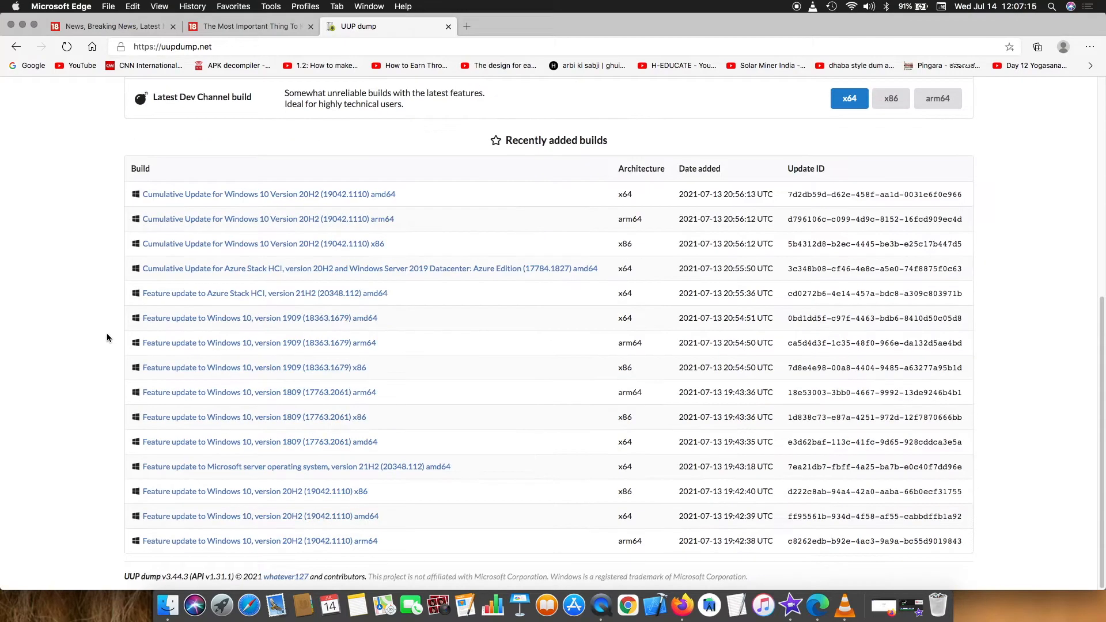
{"action": "scroll", "coordinate": [108, 337], "scroll_direction": "up", "scroll_amount": 7}
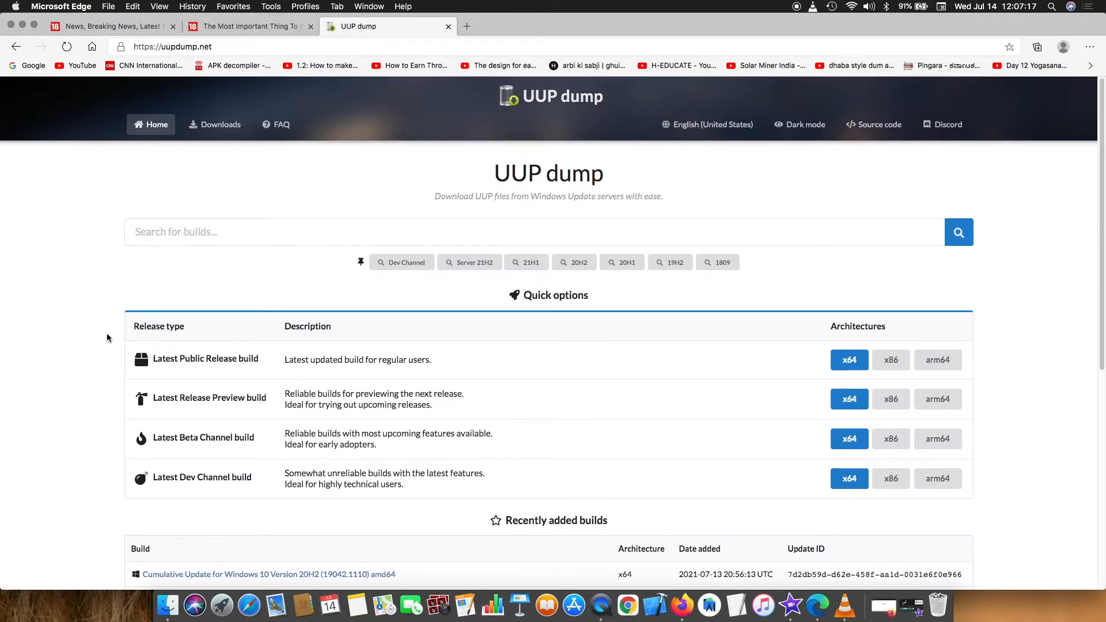
{"action": "scroll", "coordinate": [107, 338], "scroll_direction": "down", "scroll_amount": 1}
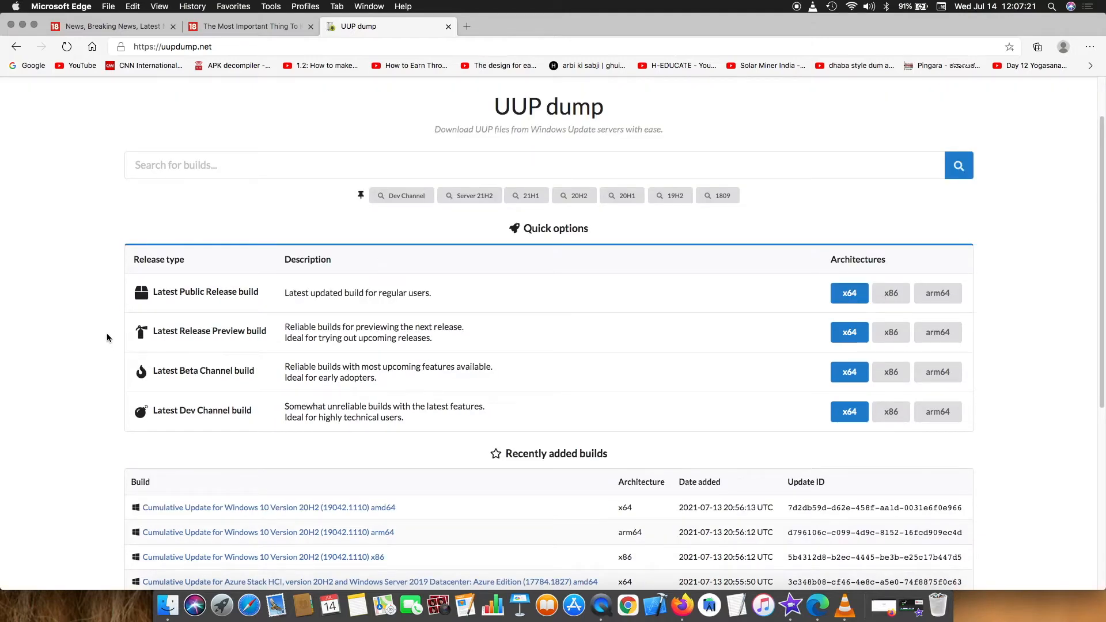
Search UUP dump for 'windows 11' to list its 199 known builds.
{"action": "left_click", "coordinate": [205, 166]}
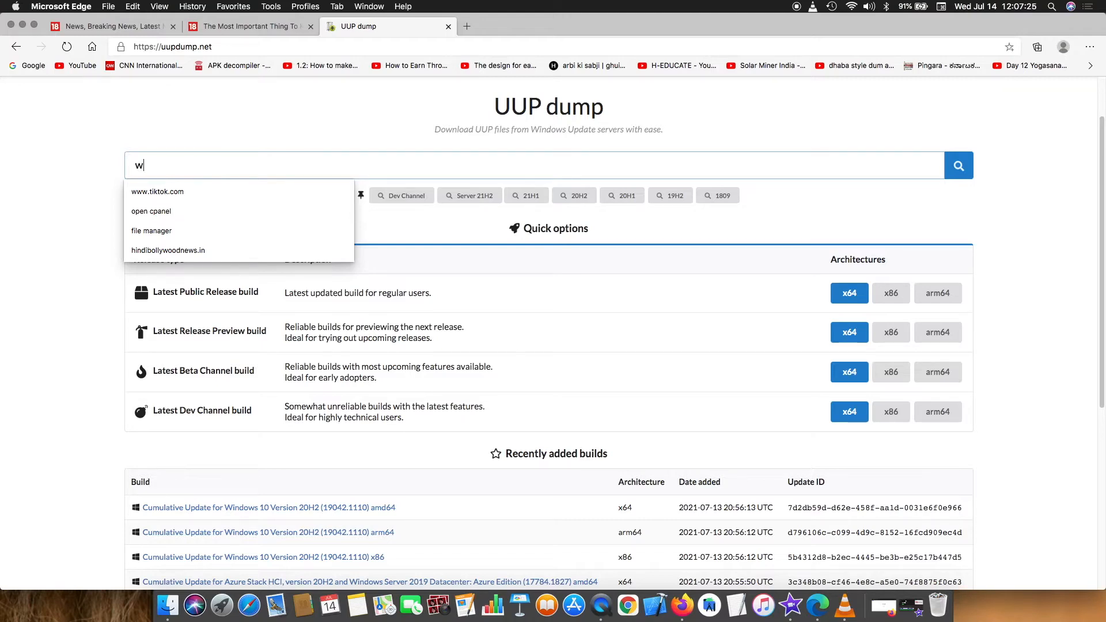
{"action": "type", "text": "windows 11"}
{"action": "key", "text": "Return"}
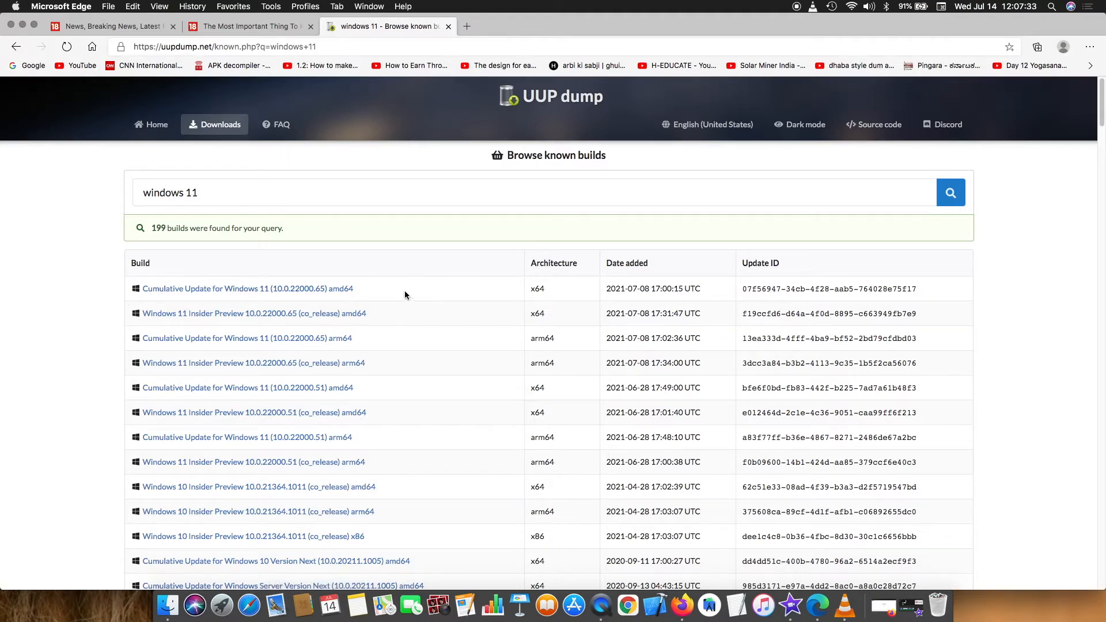
{"action": "right_click", "coordinate": [347, 291]}
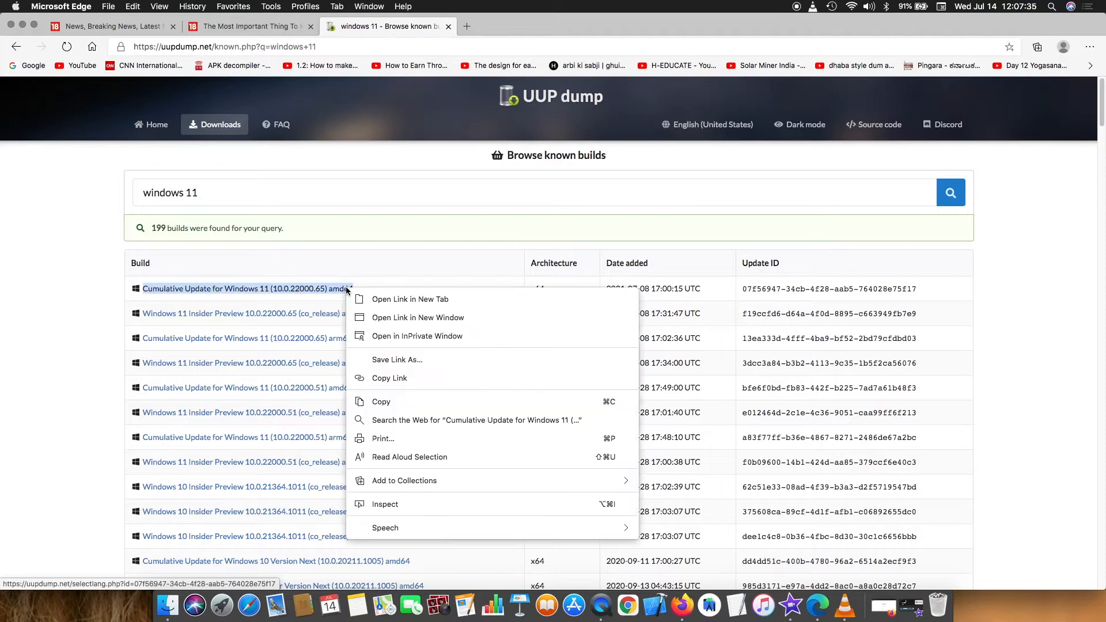
{"action": "left_click", "coordinate": [57, 299]}
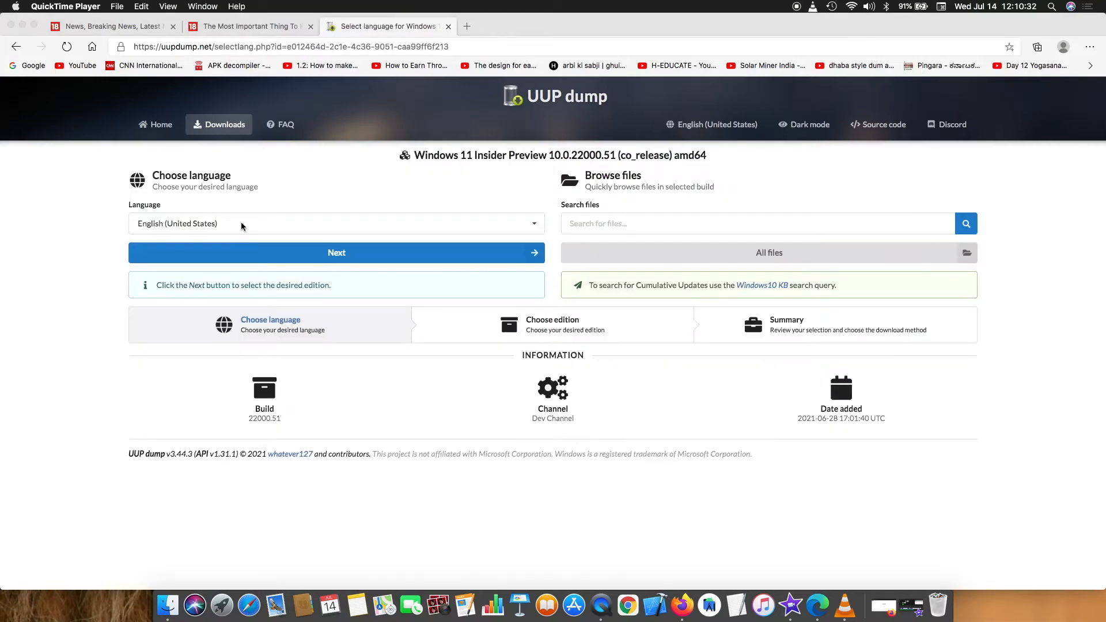
Keep English (United States) as the language for build 22000.51 amd64 and continue to editions.
{"action": "left_click", "coordinate": [241, 223]}
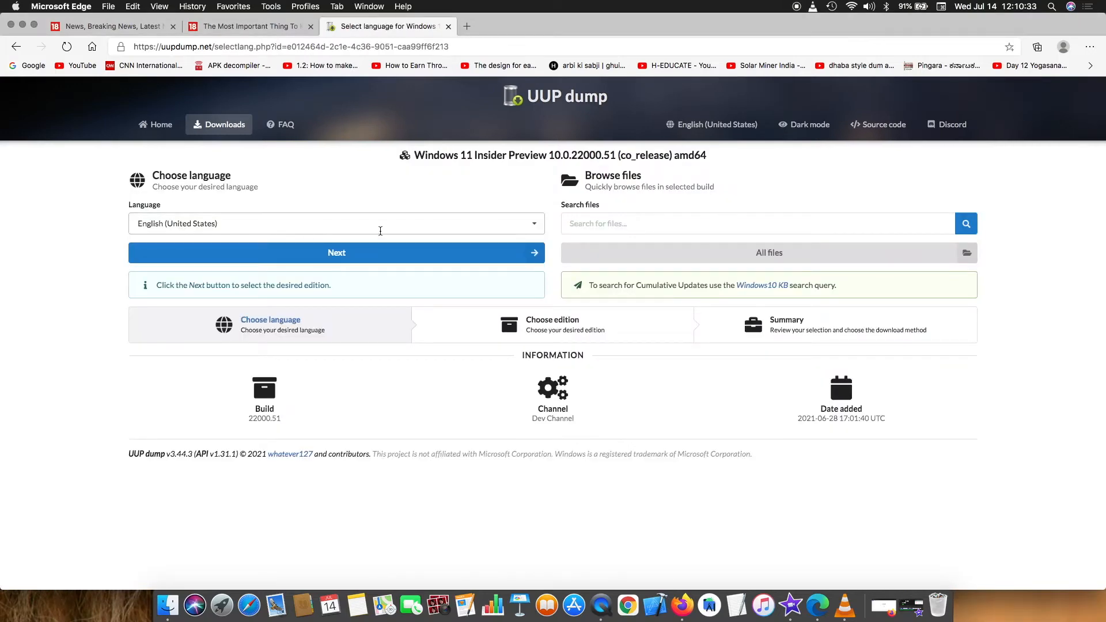
{"action": "left_click", "coordinate": [536, 228]}
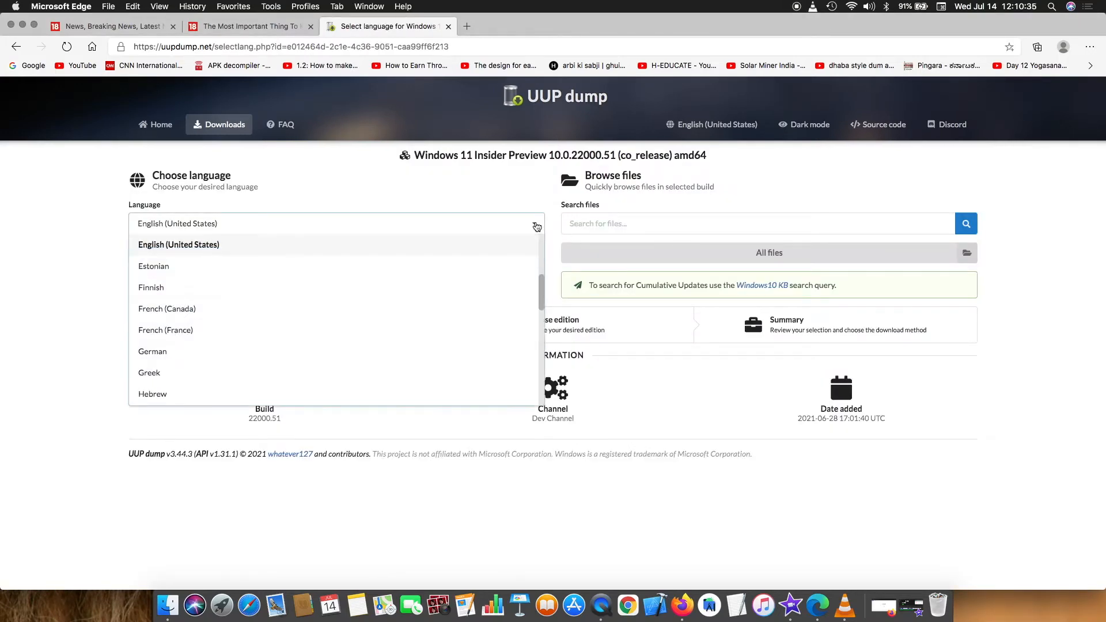
{"action": "left_click", "coordinate": [537, 226]}
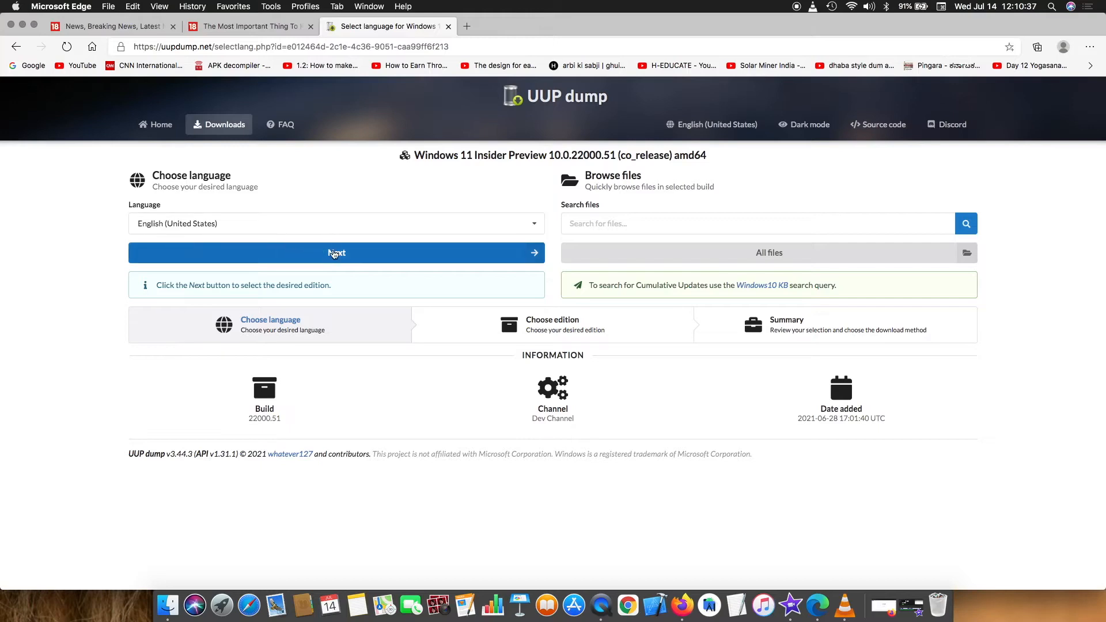
{"action": "left_click", "coordinate": [334, 254]}
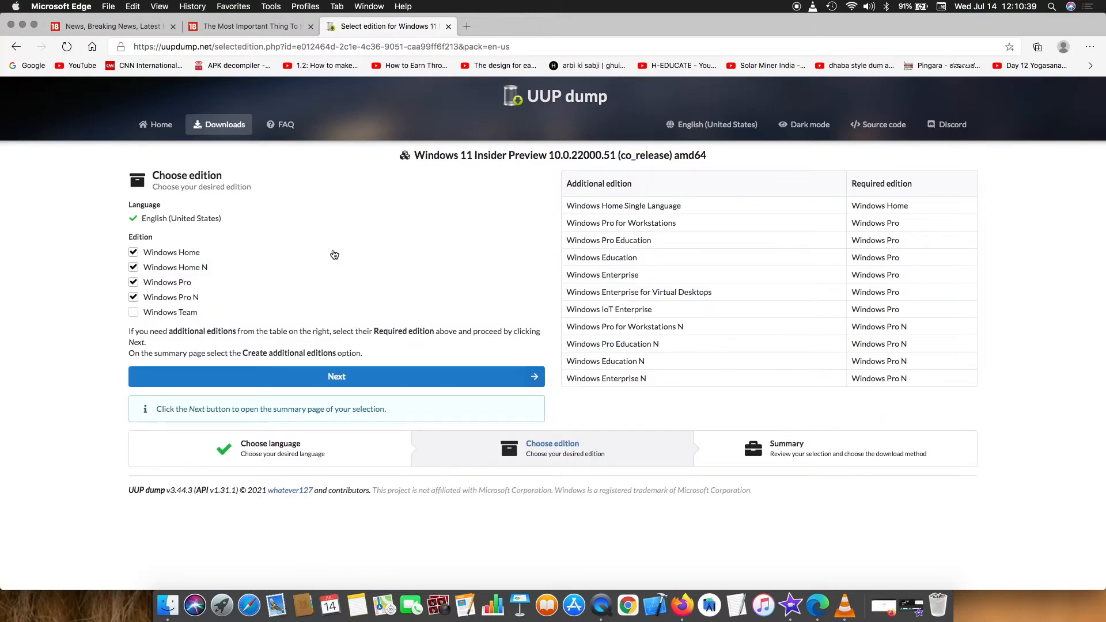
Leave only Windows Home checked and create the ISO conversion download package.
{"action": "left_click", "coordinate": [134, 298]}
{"action": "left_click", "coordinate": [134, 282]}
{"action": "left_click", "coordinate": [133, 267]}
{"action": "left_click", "coordinate": [305, 383]}
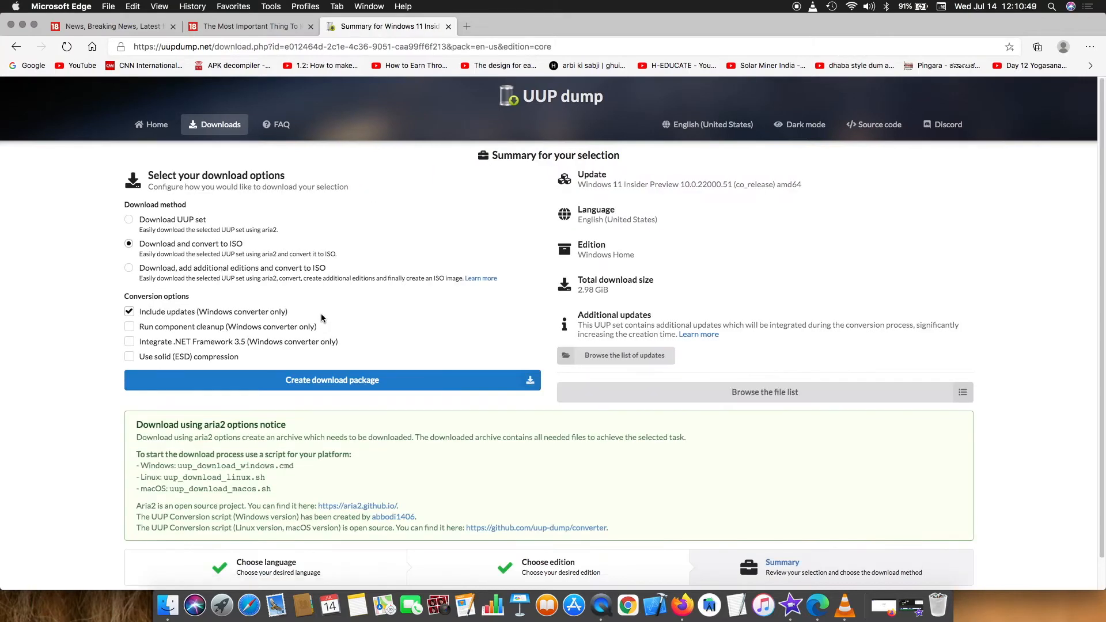
{"action": "left_click", "coordinate": [326, 388]}
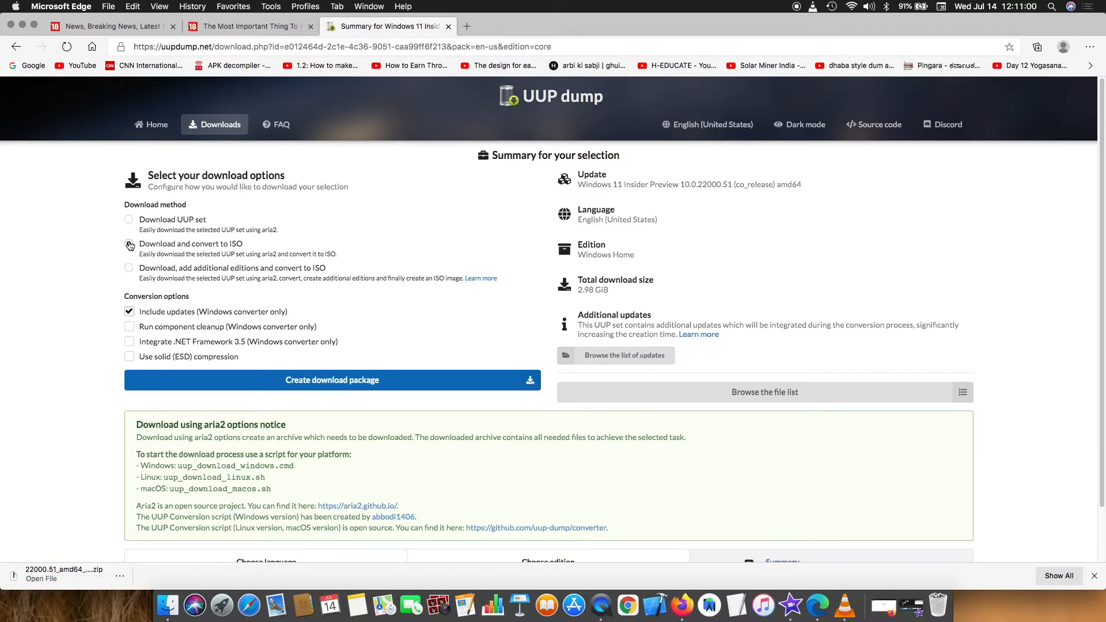
Reveal the downloaded zip in Finder and extract it with Archive Utility.
{"action": "left_click", "coordinate": [120, 578]}
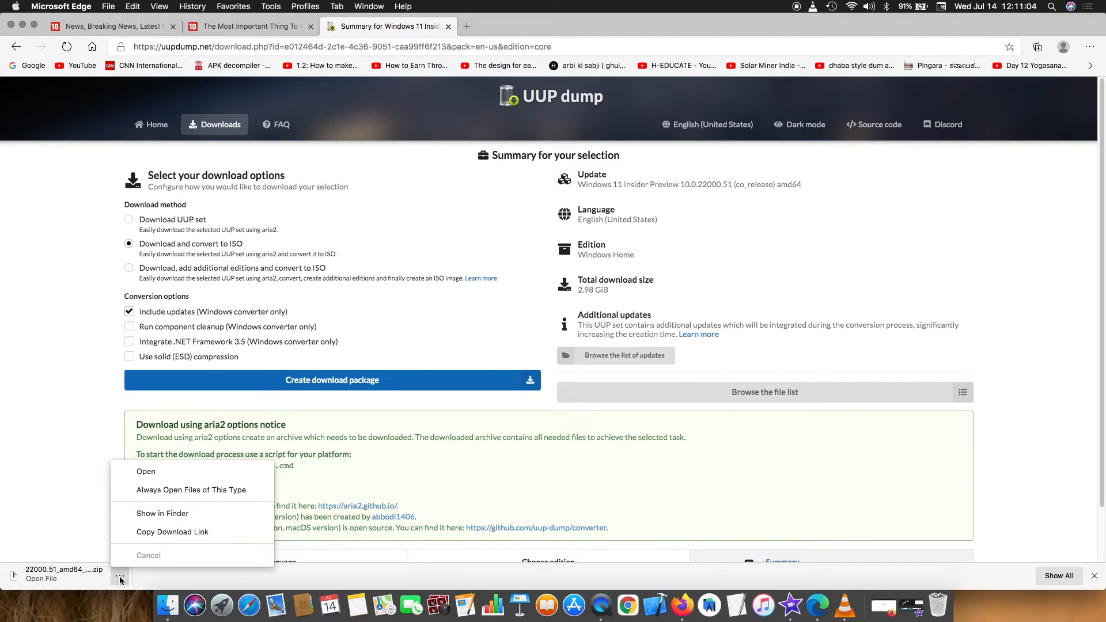
{"action": "left_click", "coordinate": [178, 515]}
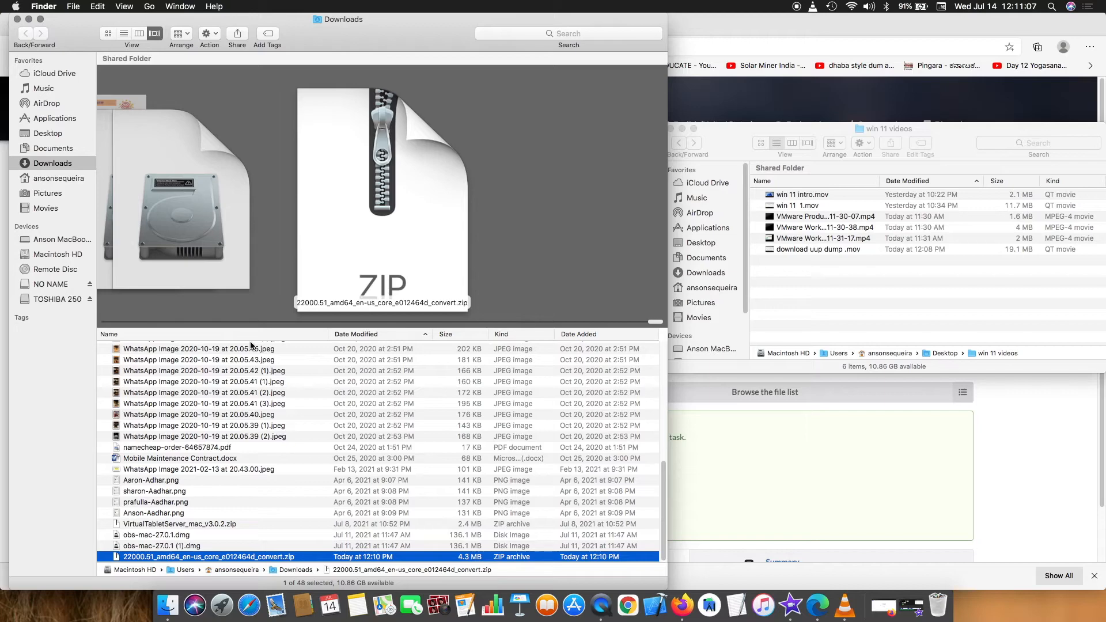
{"action": "right_click", "coordinate": [198, 557]}
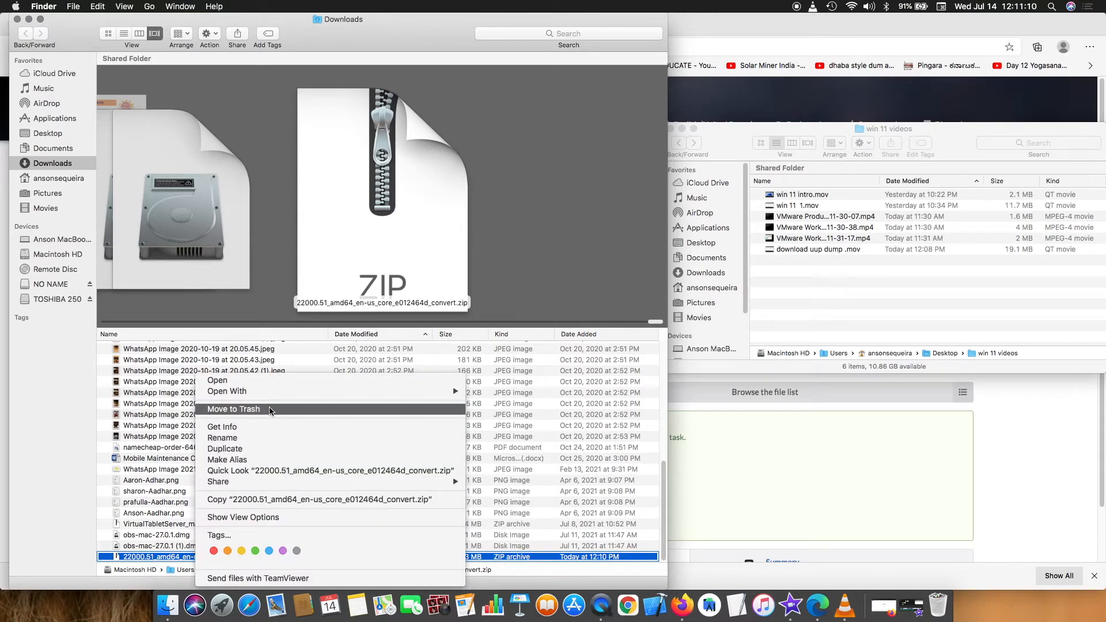
{"action": "mouse_move", "coordinate": [271, 392]}
{"action": "left_click", "coordinate": [524, 393]}
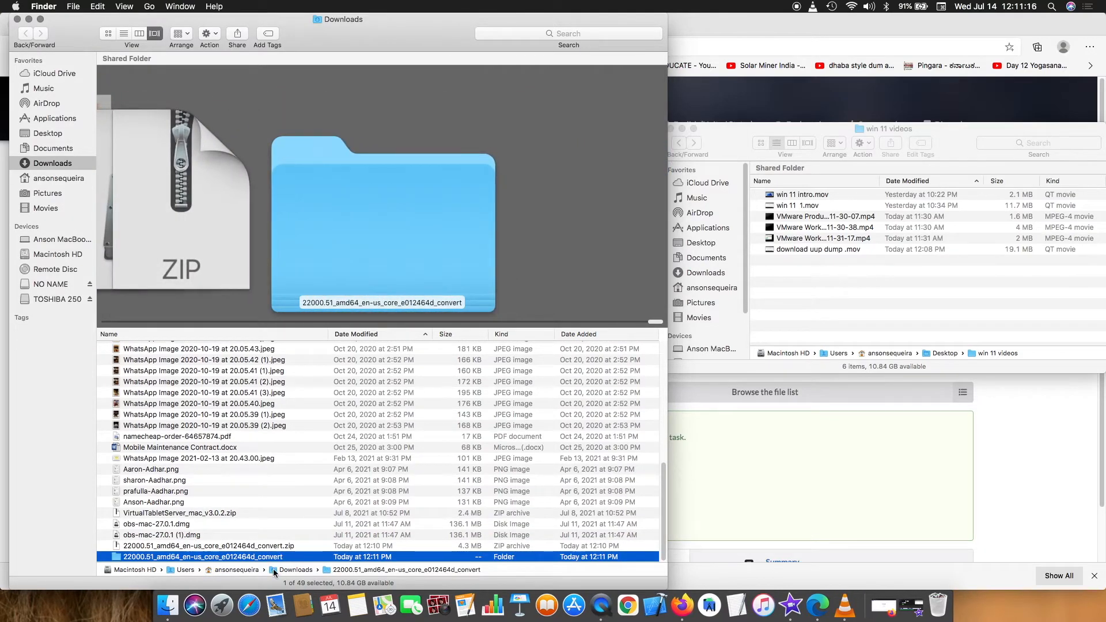
Open the 22000.51 convert folder and preview its Windows, macOS and Linux download scripts.
{"action": "double_click", "coordinate": [173, 556]}
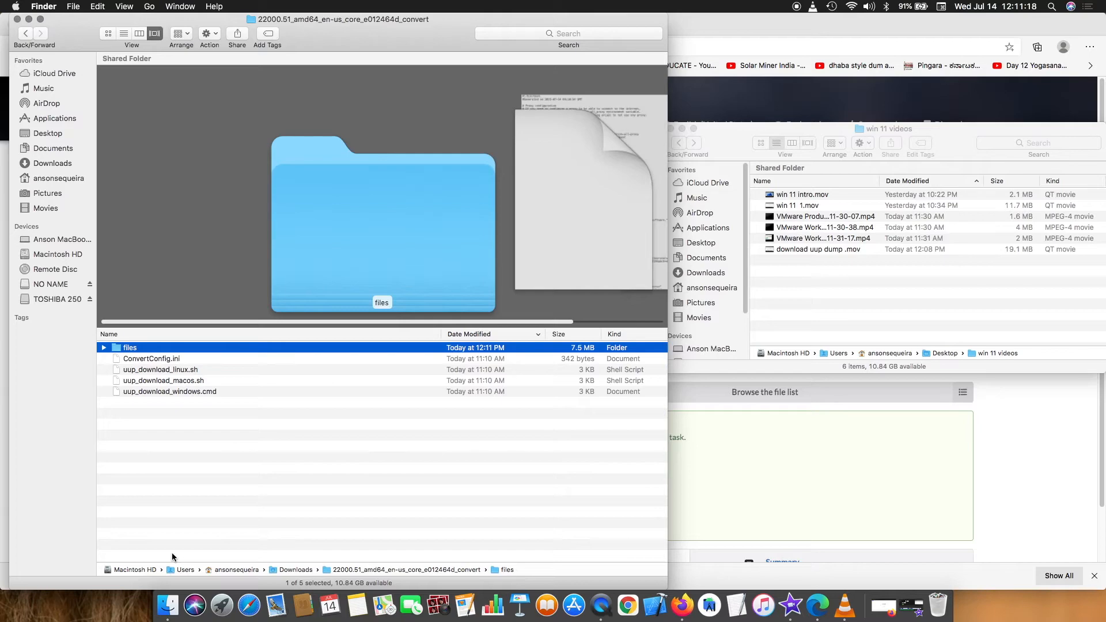
{"action": "left_click", "coordinate": [185, 392]}
{"action": "left_click", "coordinate": [183, 382]}
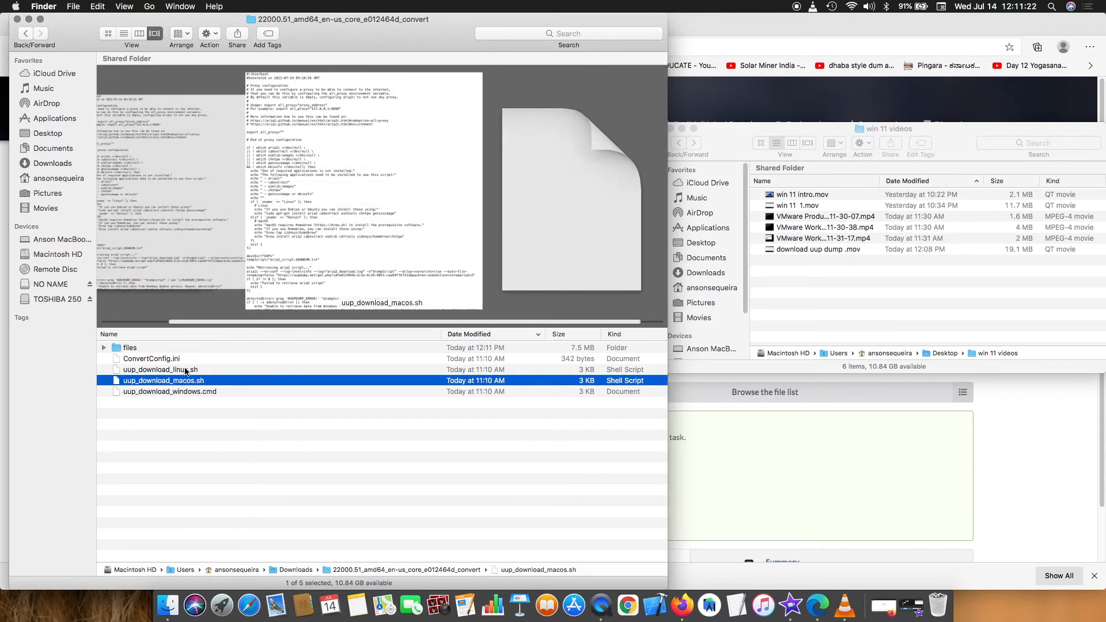
{"action": "left_click", "coordinate": [186, 370]}
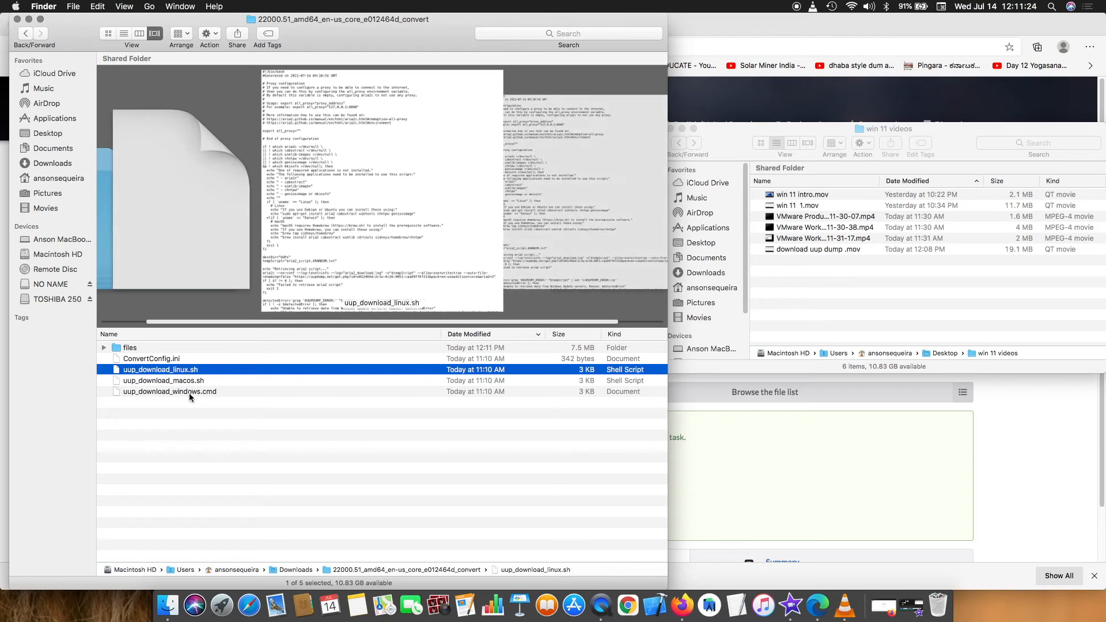
{"action": "left_click", "coordinate": [189, 393]}
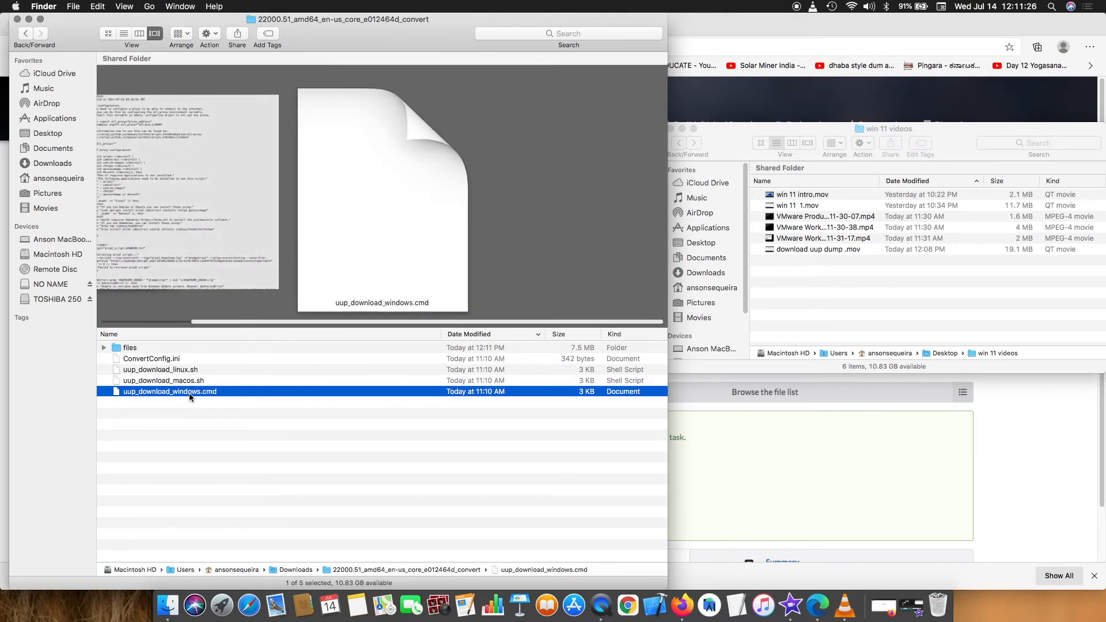
{"action": "right_click", "coordinate": [189, 393]}
{"action": "left_click", "coordinate": [173, 404]}
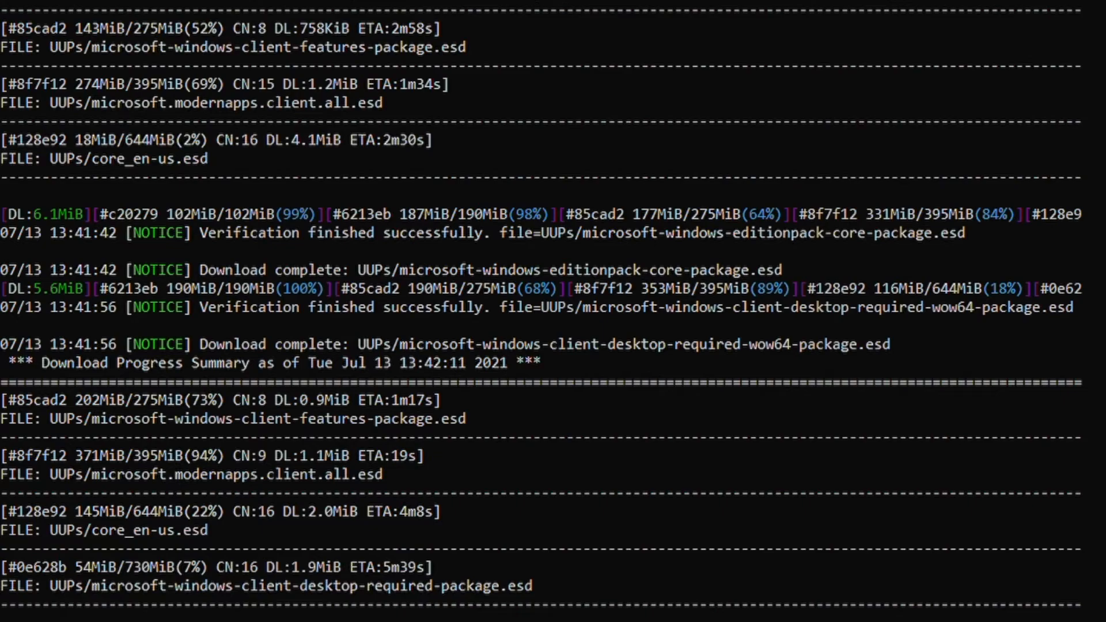
Follow the console log until the 22000.1.210604-1628 ISO is built, then launch File Explorer.
{"action": "scroll", "coordinate": [554, 311], "scroll_direction": "up", "scroll_amount": 20}
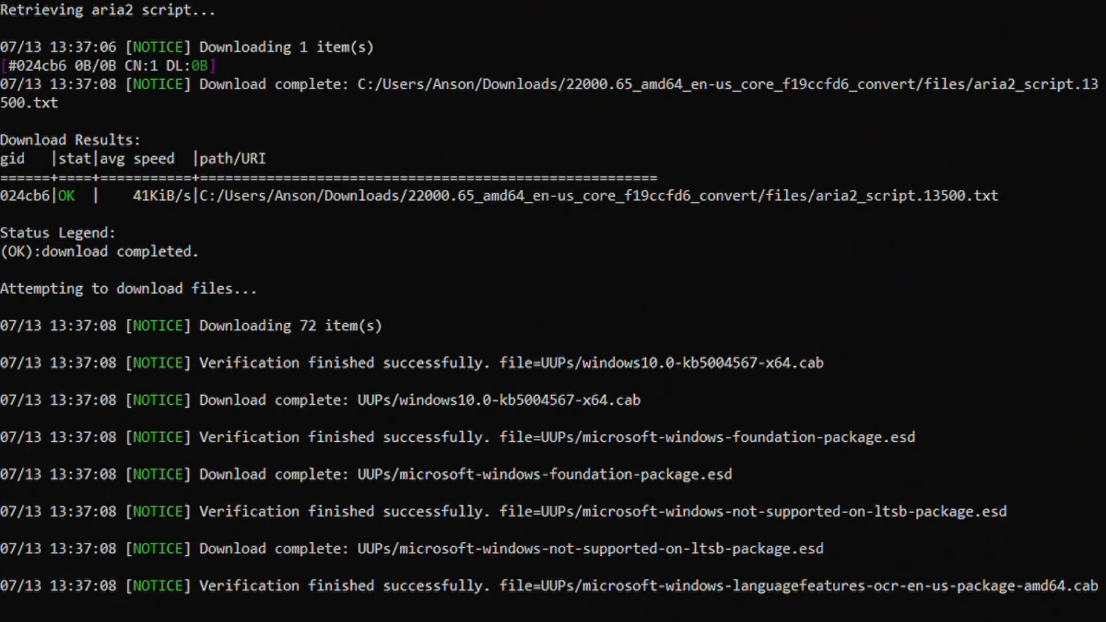
{"action": "scroll", "coordinate": [553, 311], "scroll_direction": "down", "scroll_amount": 20}
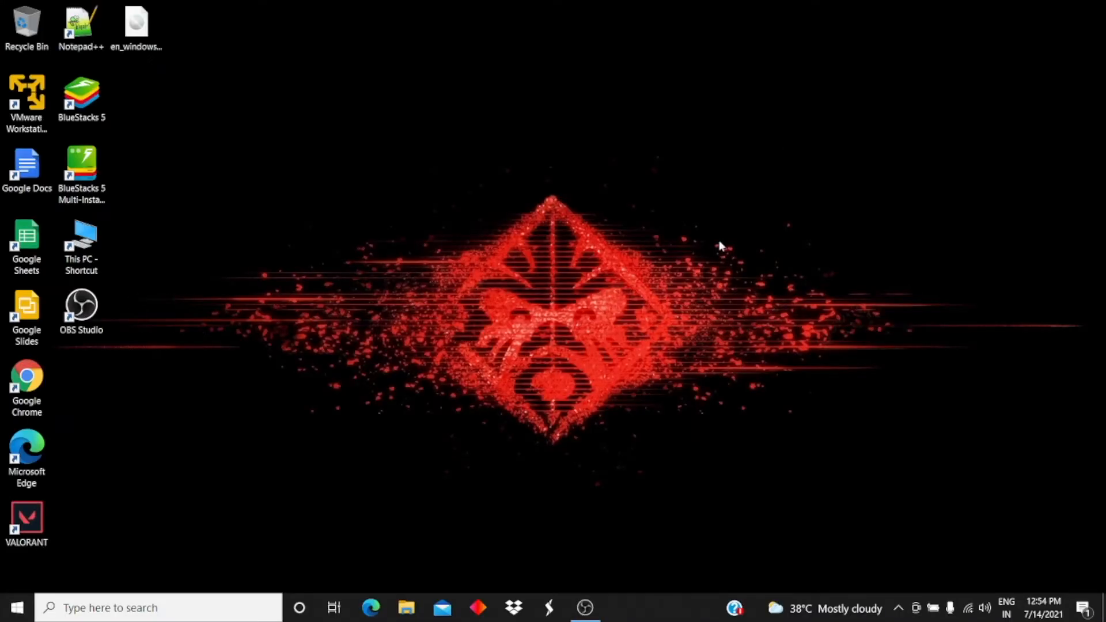
{"action": "left_click", "coordinate": [405, 606]}
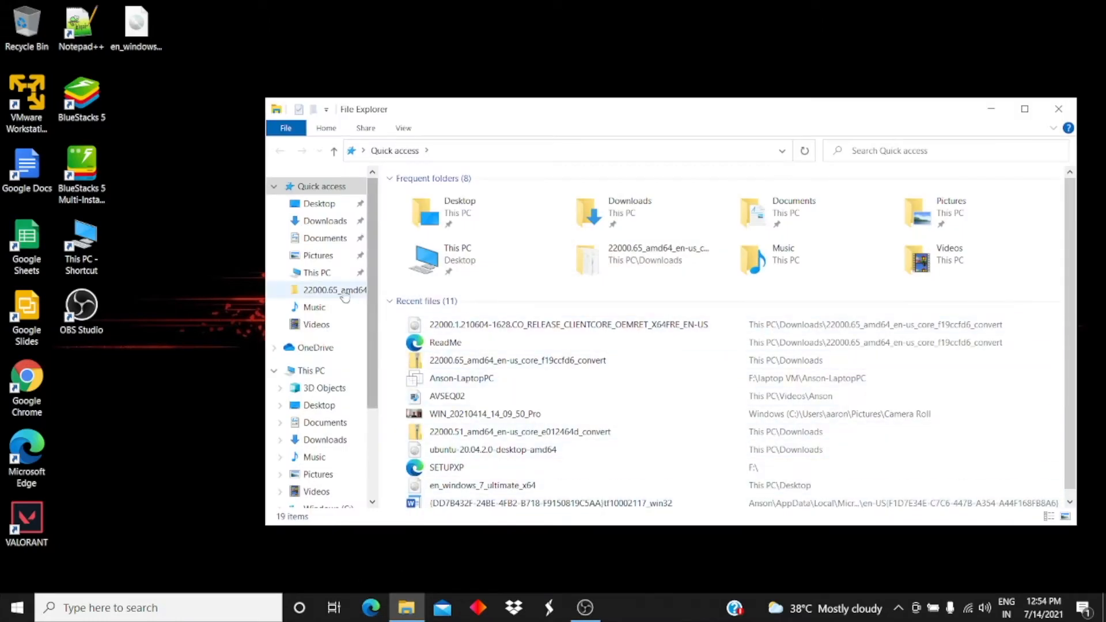
{"action": "left_click", "coordinate": [327, 222]}
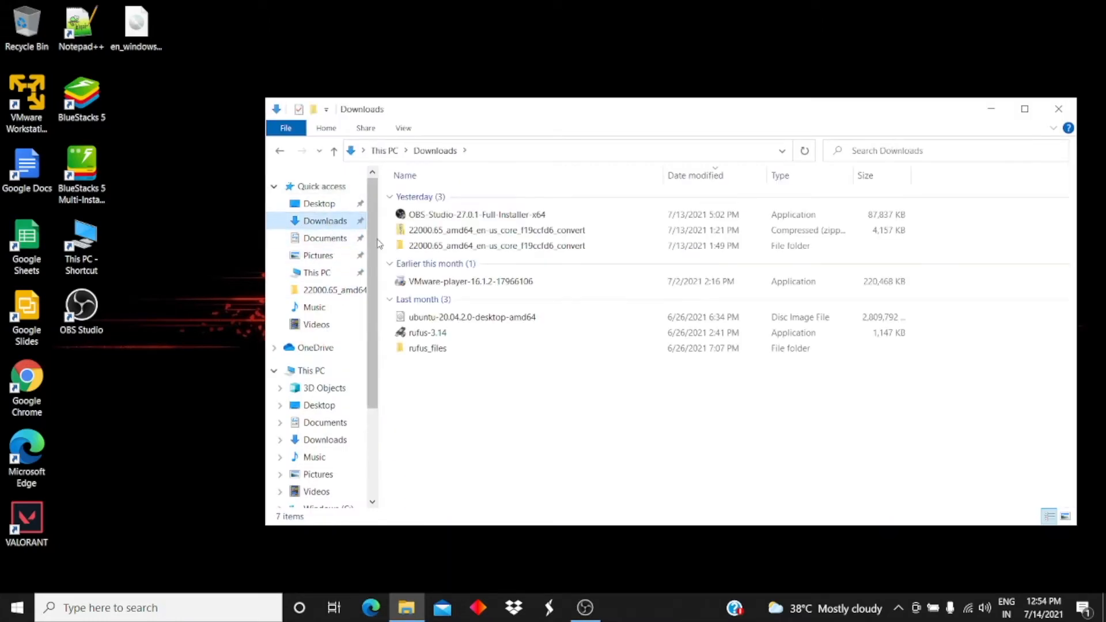
{"action": "left_click", "coordinate": [428, 232]}
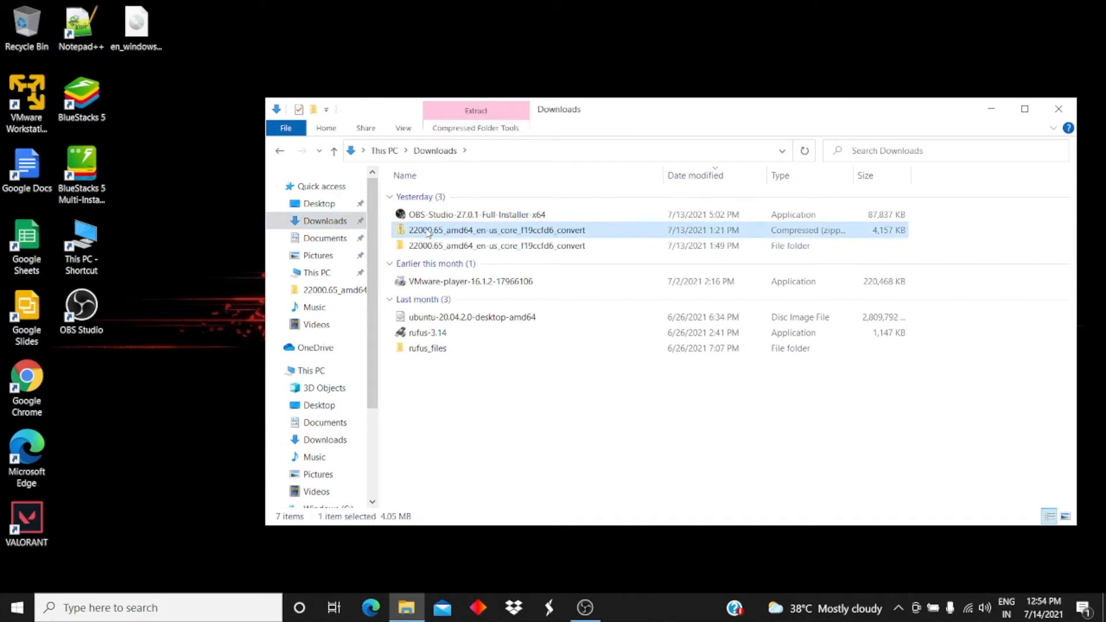
{"action": "left_click", "coordinate": [426, 248]}
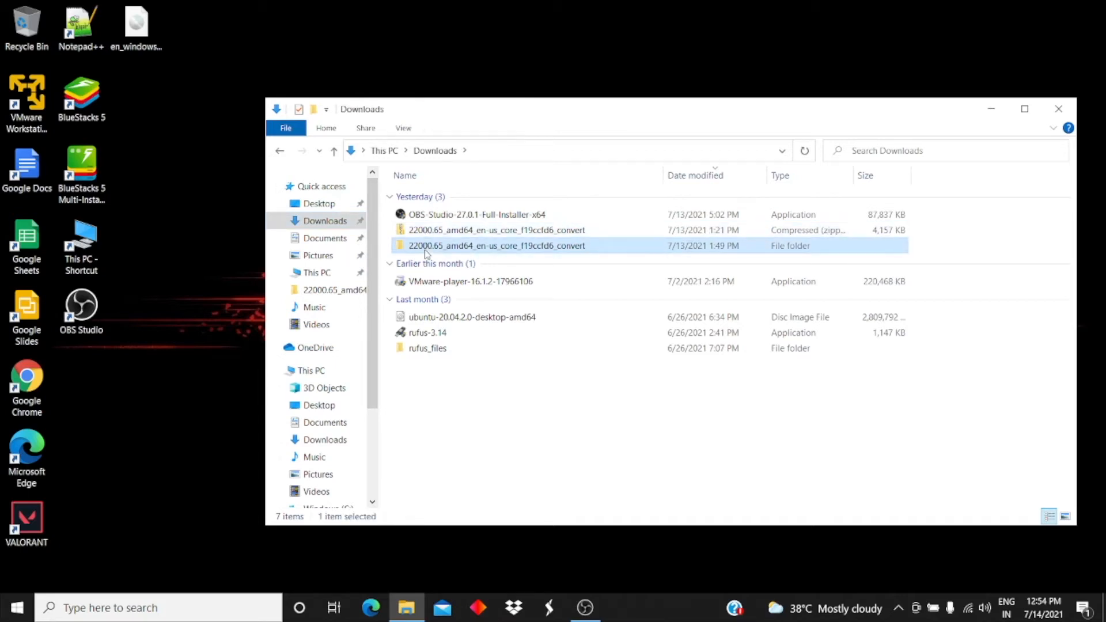
{"action": "left_click", "coordinate": [444, 232]}
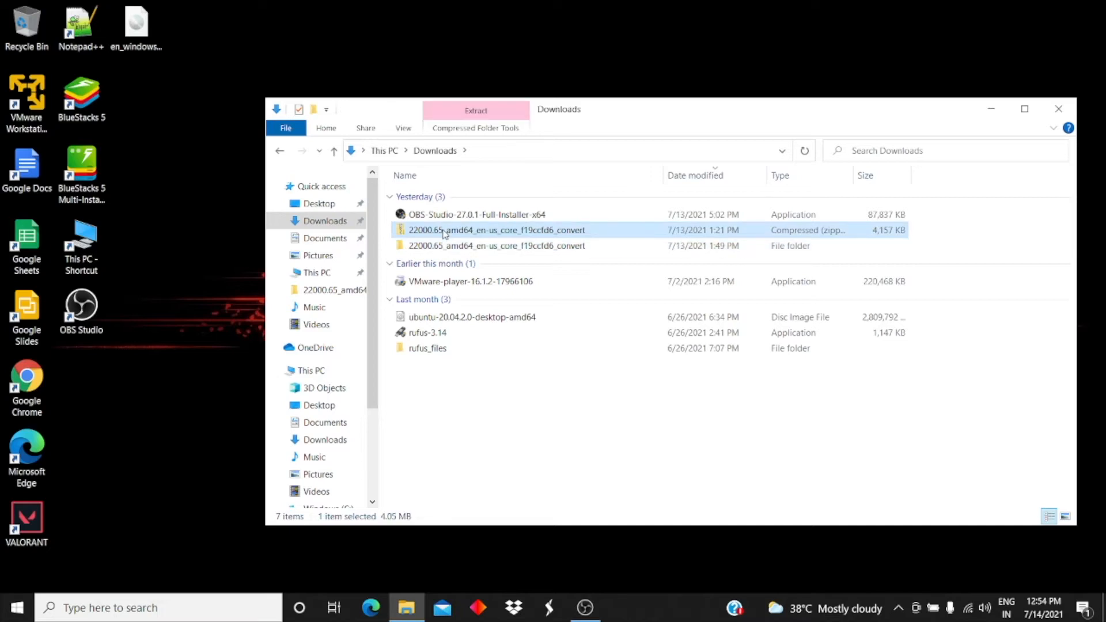
{"action": "right_click", "coordinate": [445, 232]}
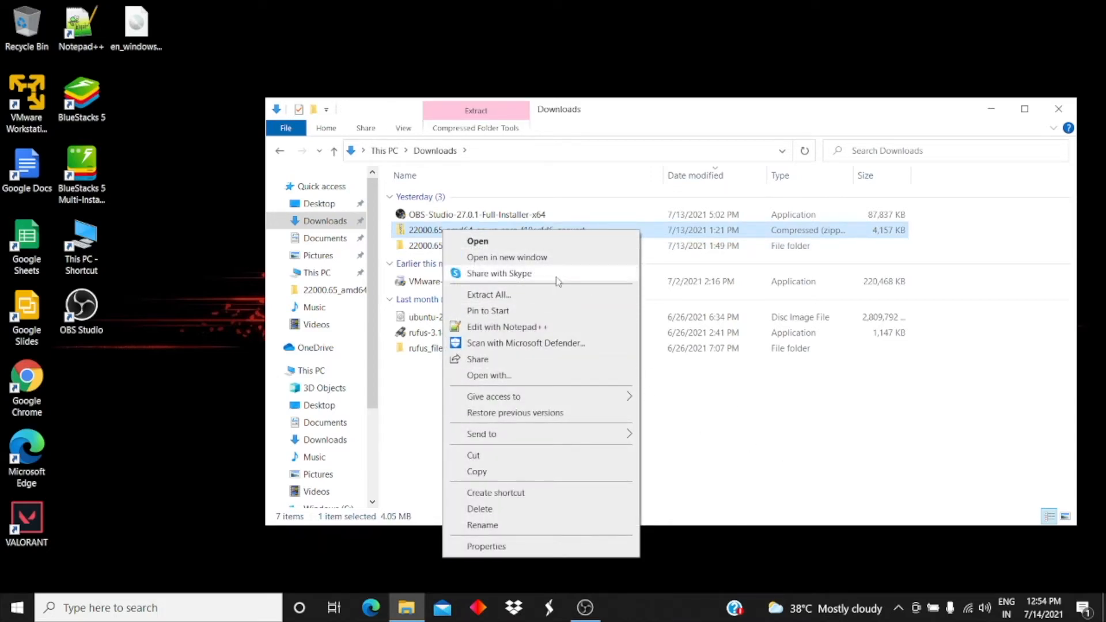
{"action": "left_click", "coordinate": [725, 383]}
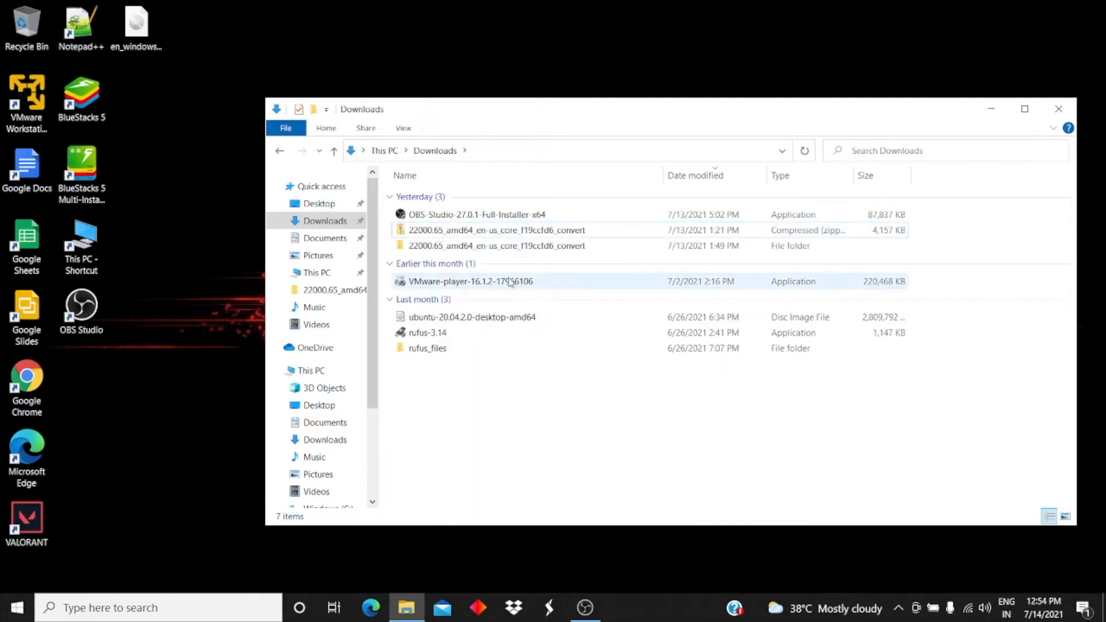
{"action": "left_click", "coordinate": [502, 246]}
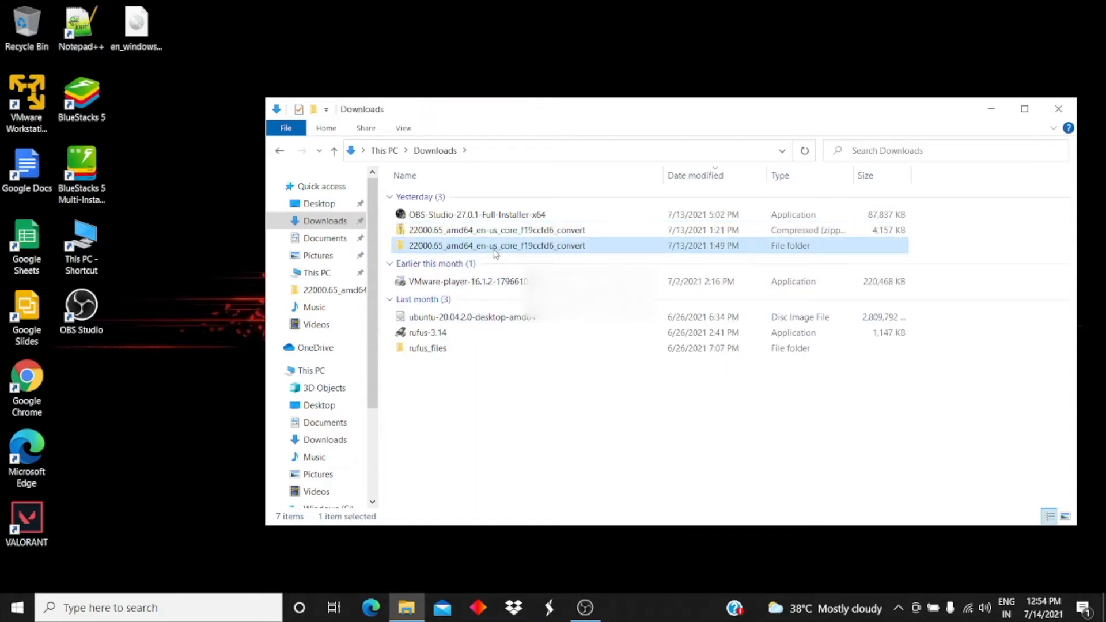
{"action": "double_click", "coordinate": [494, 252]}
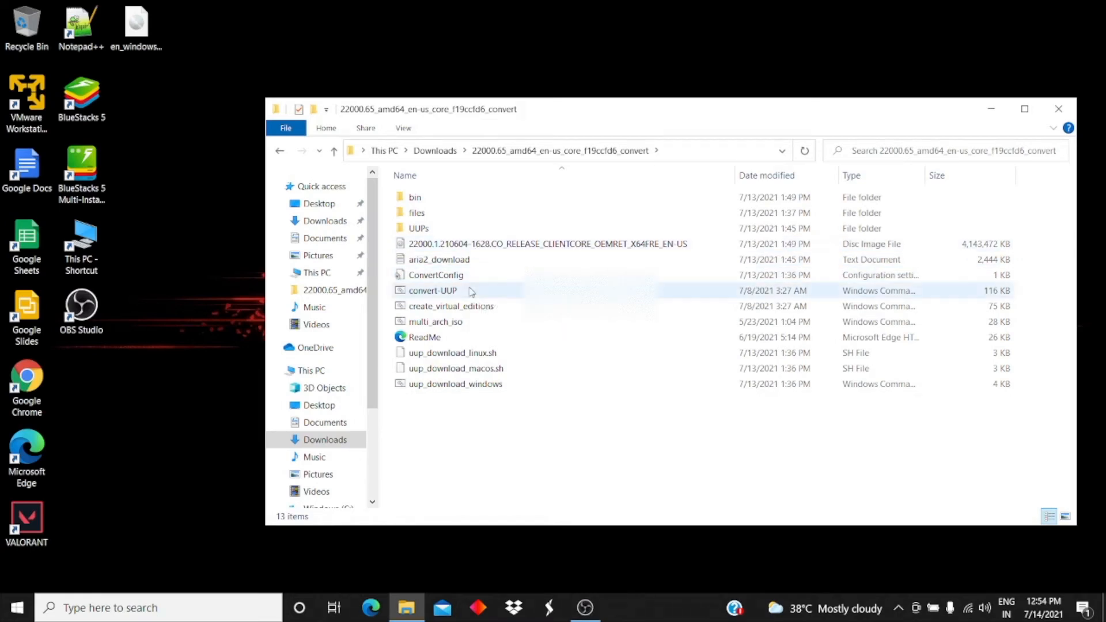
{"action": "left_click", "coordinate": [462, 388]}
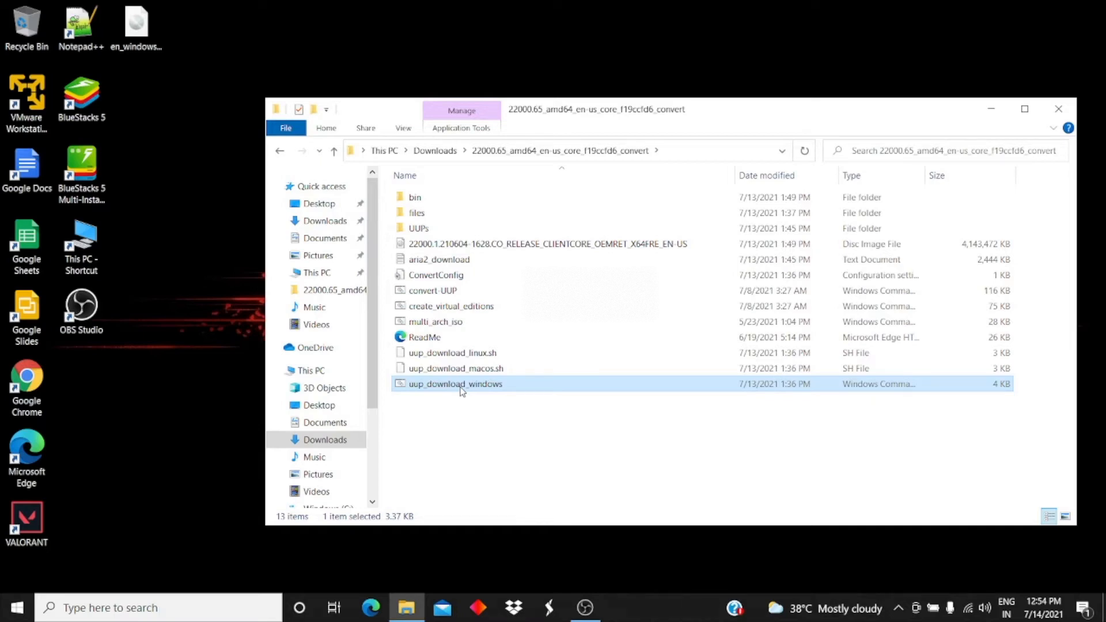
{"action": "left_click", "coordinate": [454, 246]}
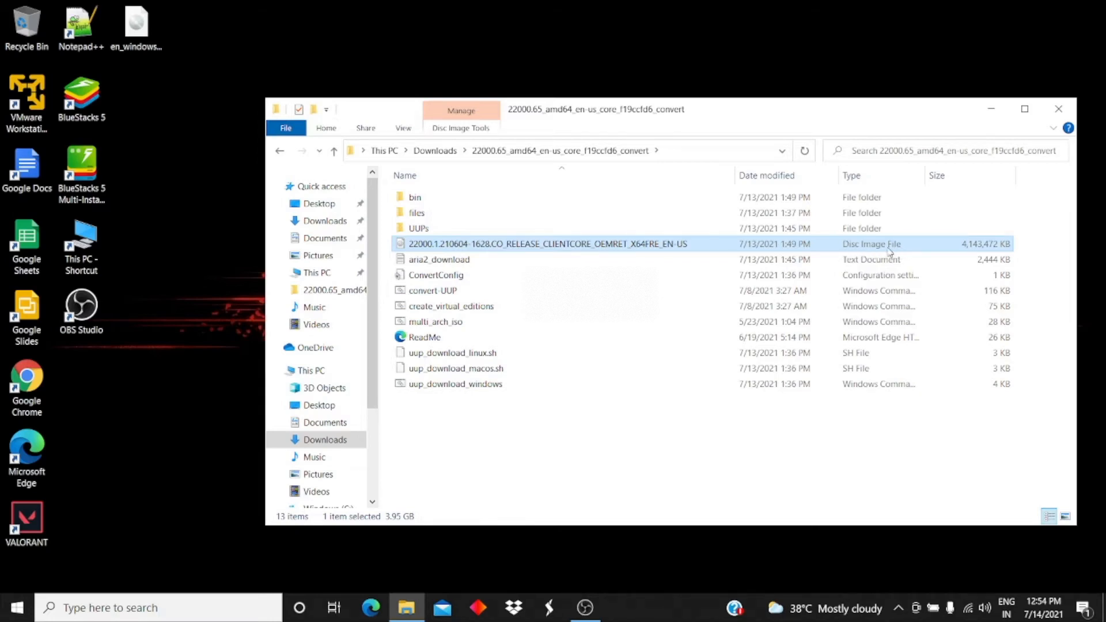
{"action": "left_click", "coordinate": [1060, 109]}
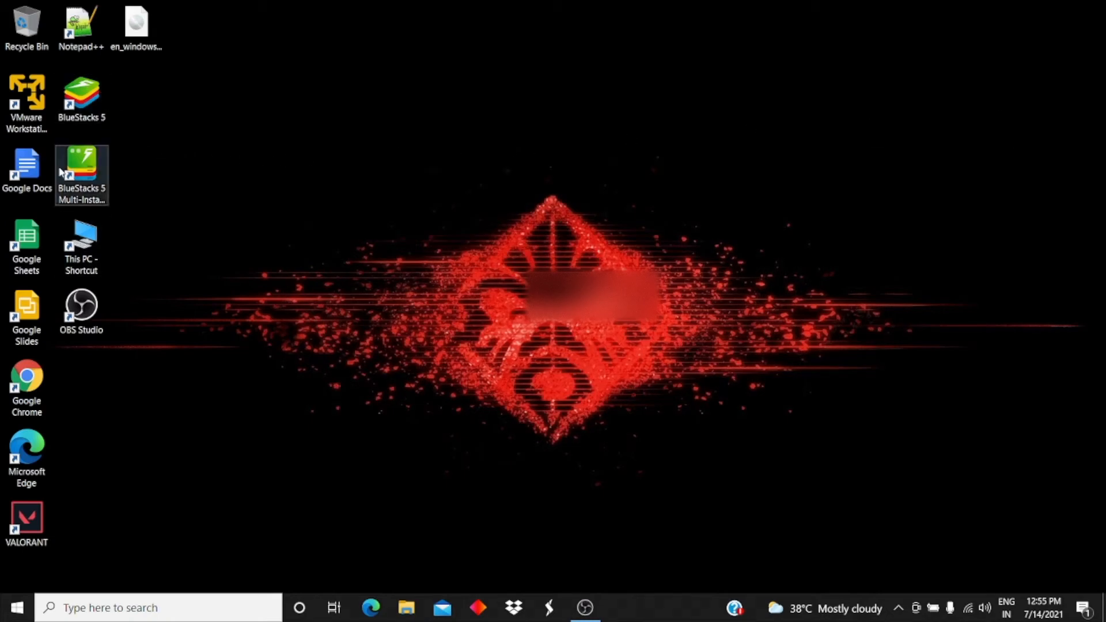
Launch VMware Workstation 16 Player from its desktop icon and start the New Virtual Machine Wizard.
{"action": "left_click", "coordinate": [27, 95]}
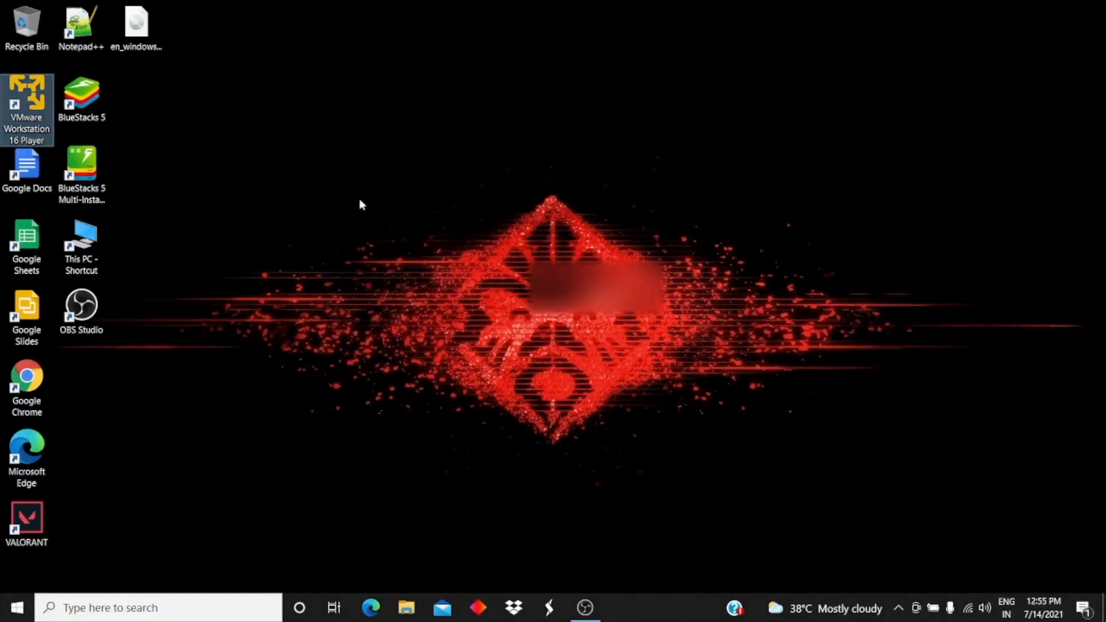
{"action": "double_click", "coordinate": [35, 93]}
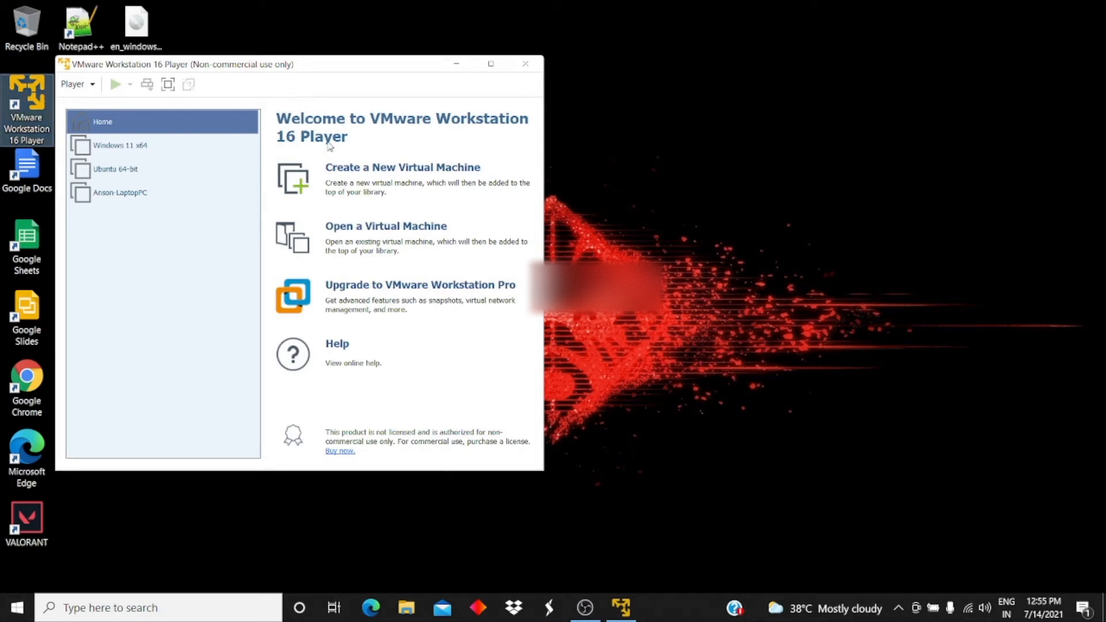
{"action": "left_click", "coordinate": [353, 178]}
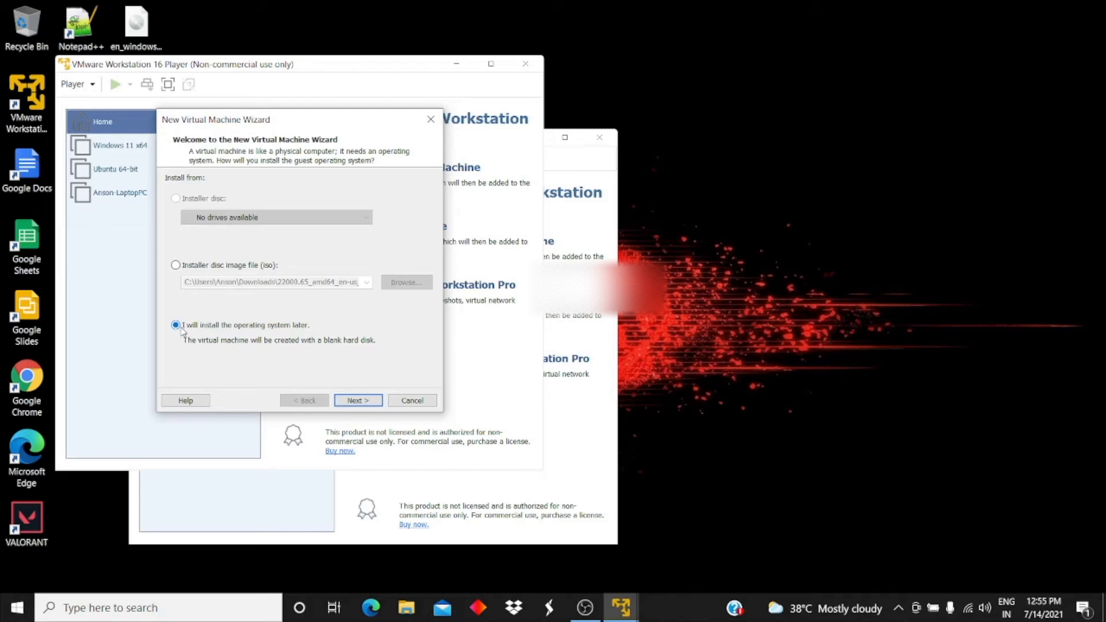
Choose to install the OS later as Microsoft Windows, and rename the VM 'Win11 x64'.
{"action": "left_click", "coordinate": [357, 401]}
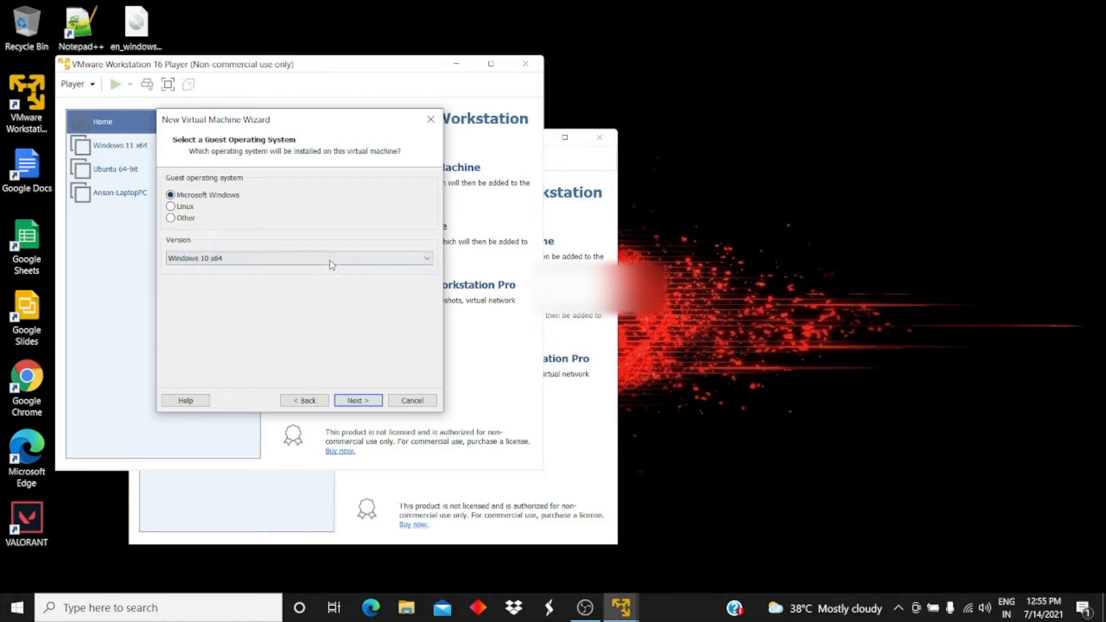
{"action": "left_click", "coordinate": [353, 401]}
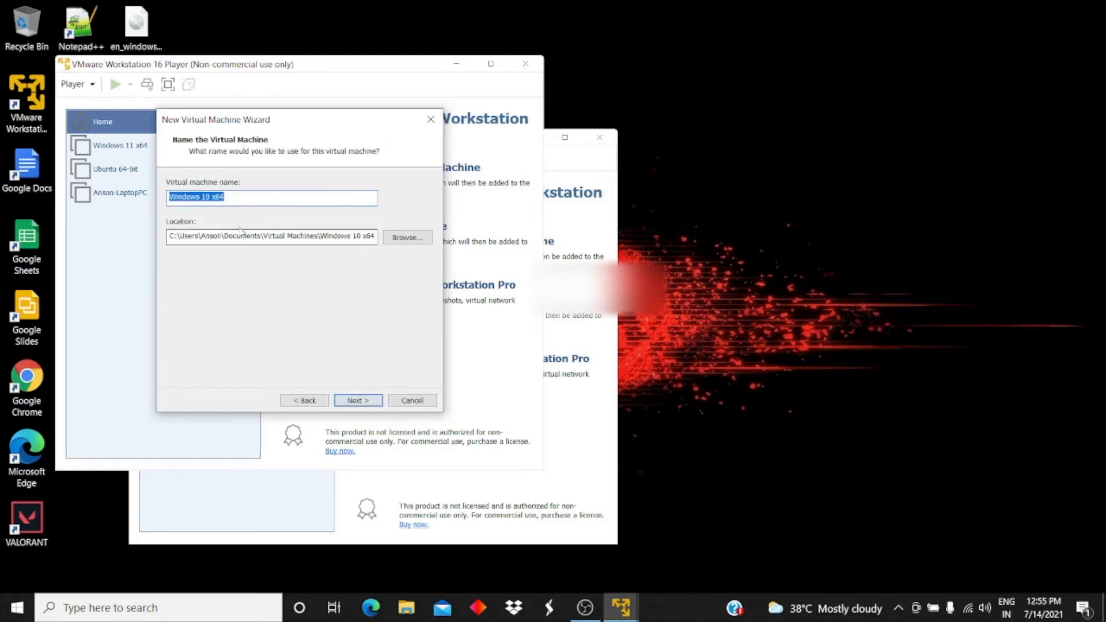
{"action": "left_click", "coordinate": [208, 198]}
{"action": "key", "text": "BackSpace"}
{"action": "key", "text": "BackSpace"}
{"action": "key", "text": "BackSpace"}
{"action": "key", "text": "BackSpace"}
{"action": "key", "text": "BackSpace"}
{"action": "key", "text": "BackSpace"}
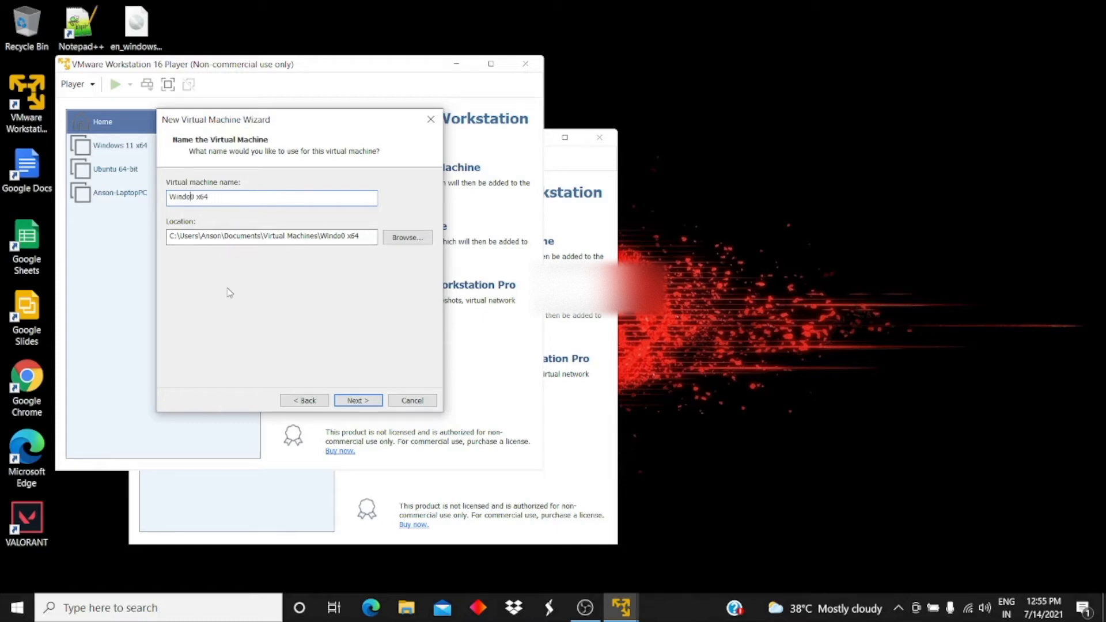
{"action": "key", "text": "BackSpace"}
{"action": "type", "text": "11"}
Set the VM location to a new 'windows 11' folder on DATA (D:).
{"action": "left_click", "coordinate": [408, 237]}
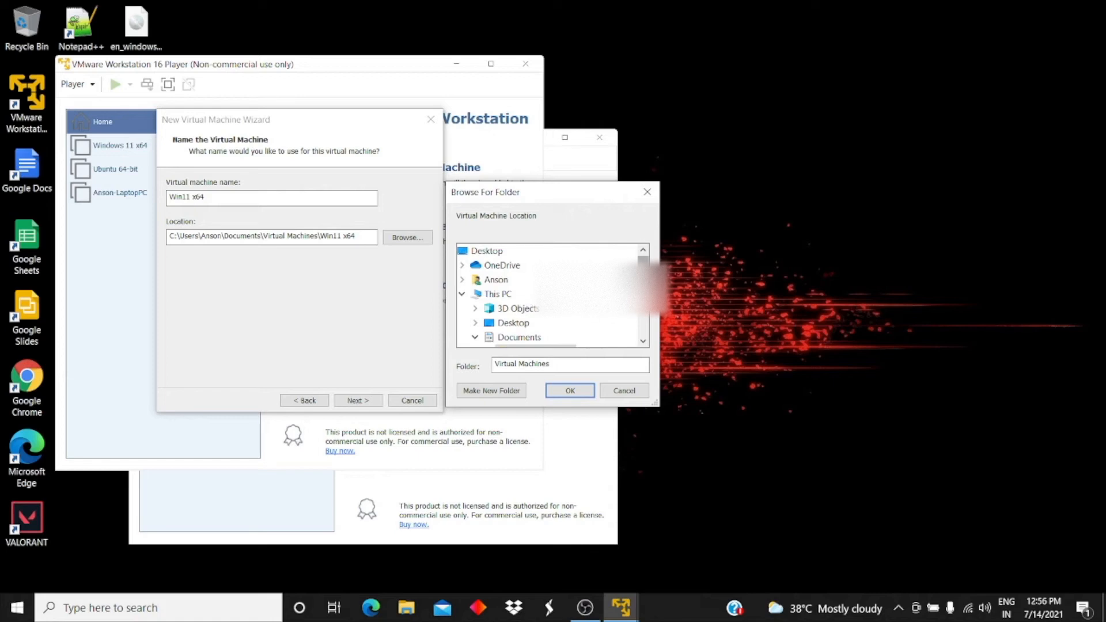
{"action": "scroll", "coordinate": [550, 295], "scroll_direction": "down", "scroll_amount": 1}
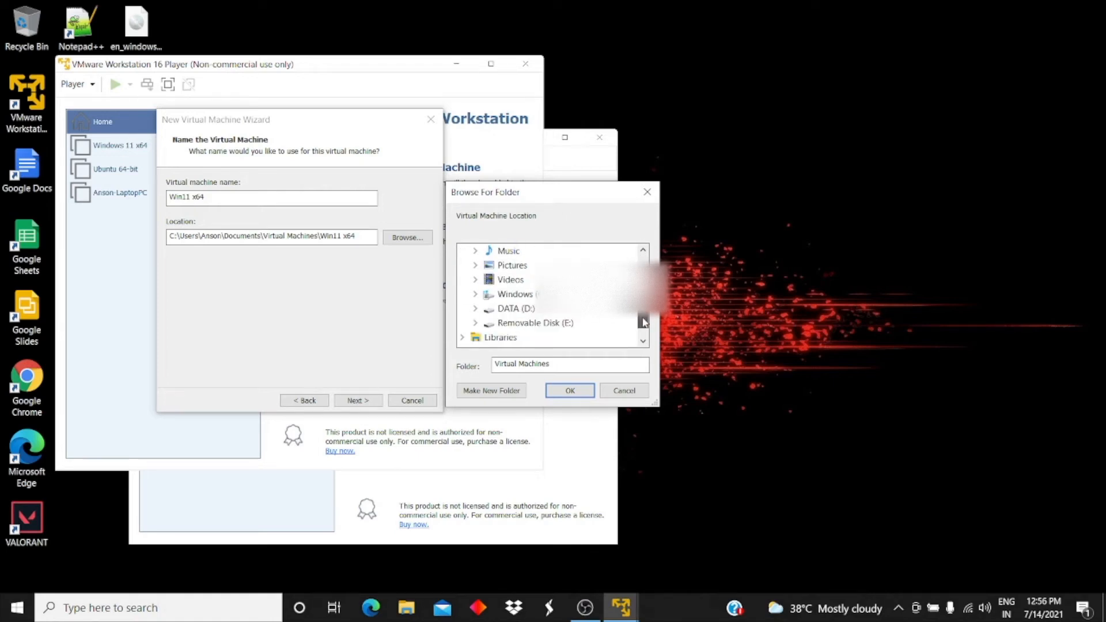
{"action": "left_click", "coordinate": [533, 309]}
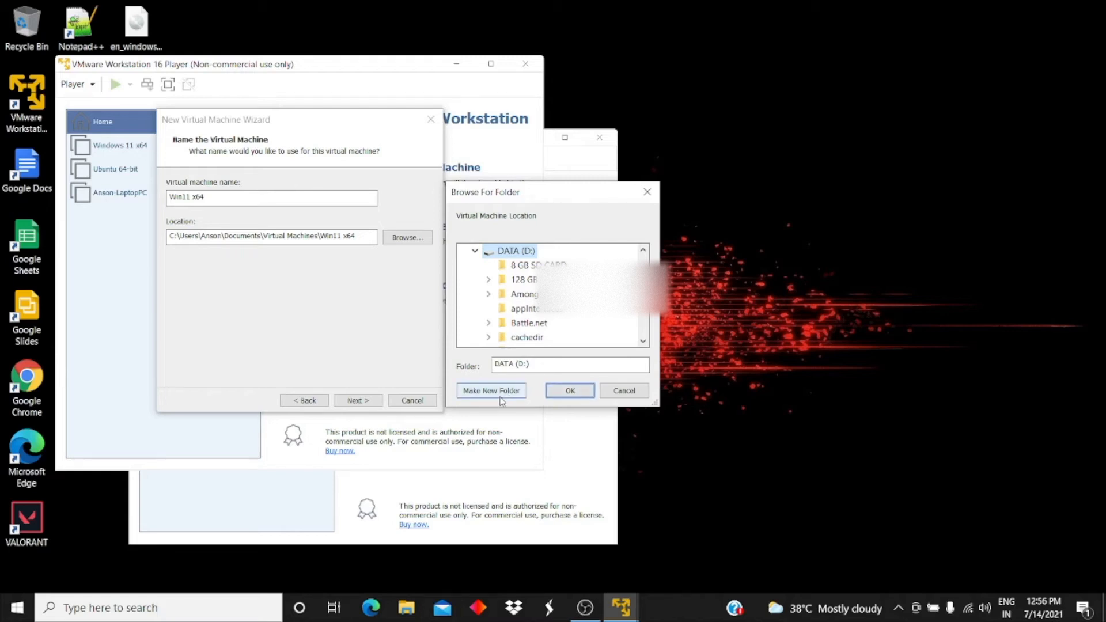
{"action": "left_click_drag", "start_coordinate": [642, 271], "coordinate": [639, 327]}
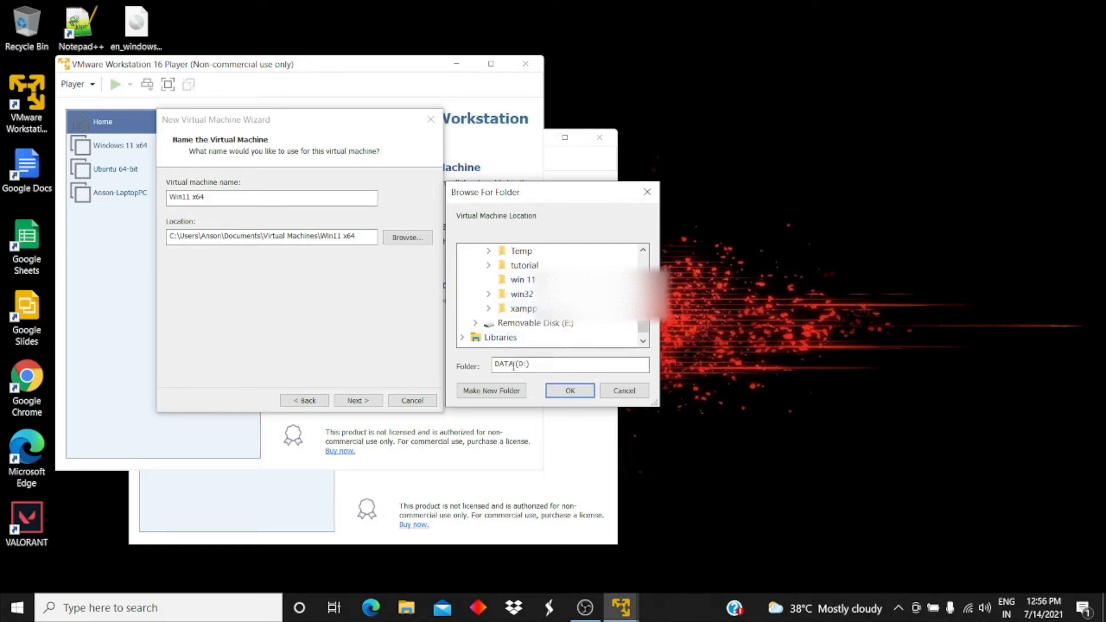
{"action": "left_click", "coordinate": [500, 392]}
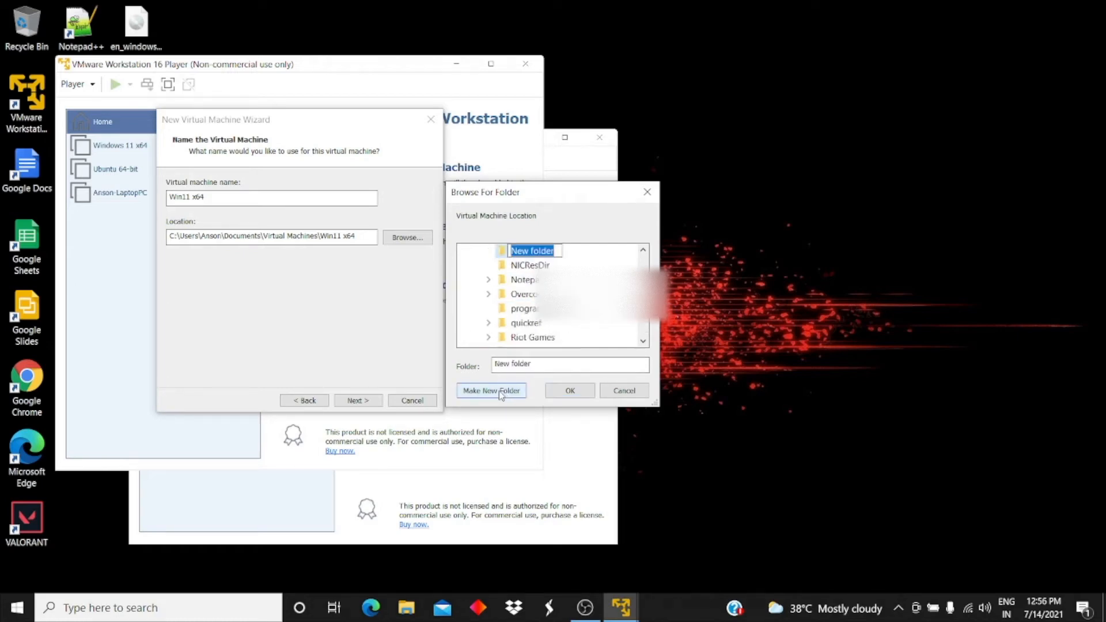
{"action": "type", "text": "windows 11"}
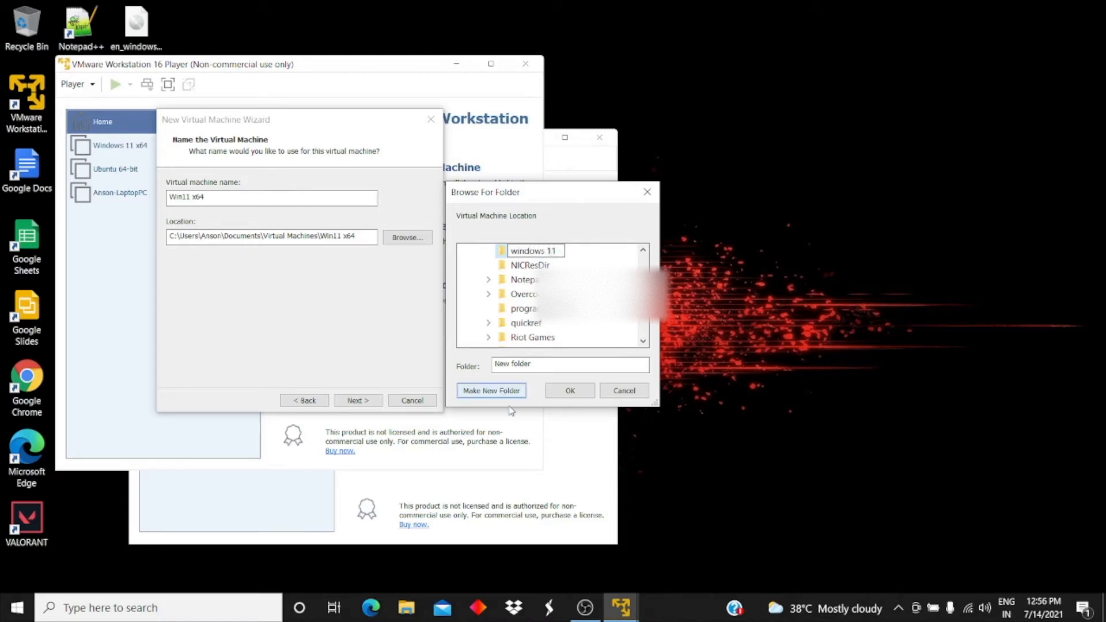
{"action": "left_click", "coordinate": [578, 392]}
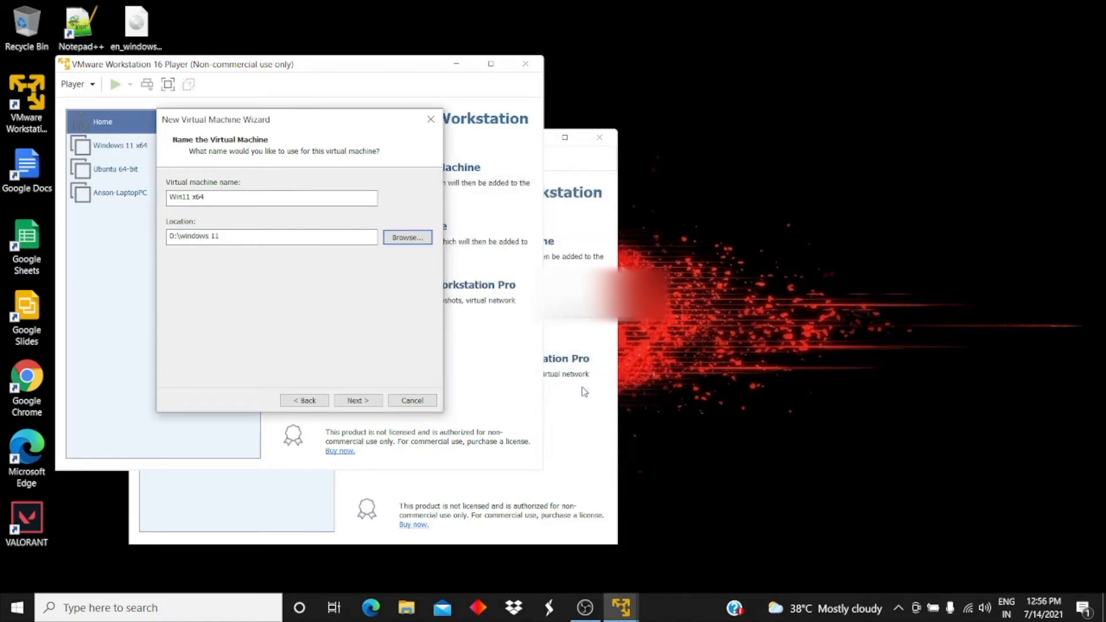
Accept the 60 GB split virtual disk and go to Customize Hardware for the new VM.
{"action": "left_click", "coordinate": [363, 404]}
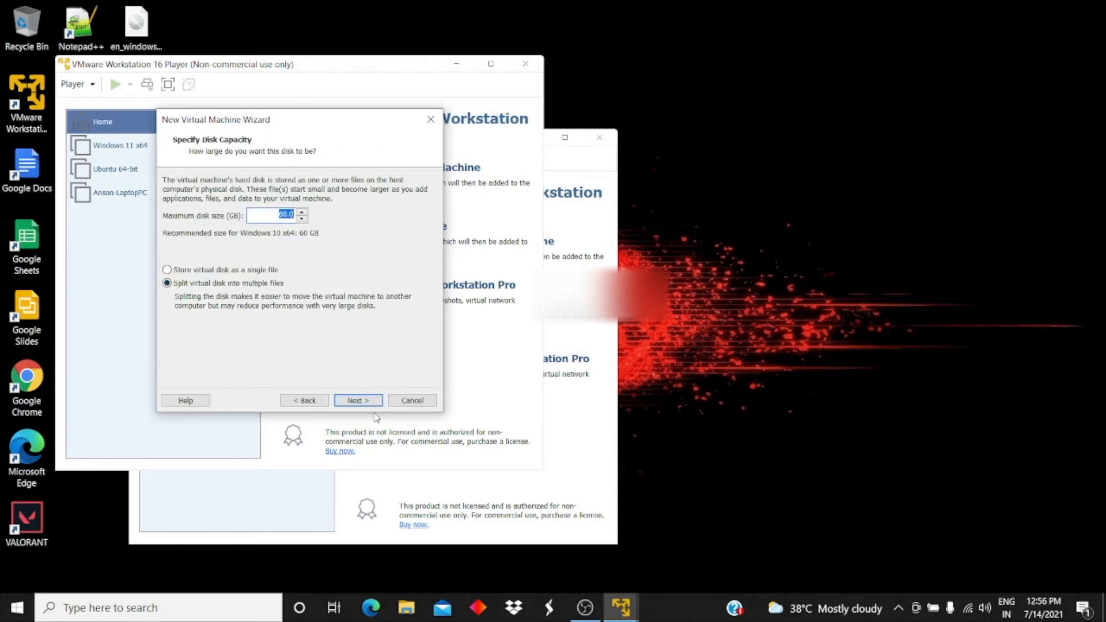
{"action": "left_click", "coordinate": [373, 404]}
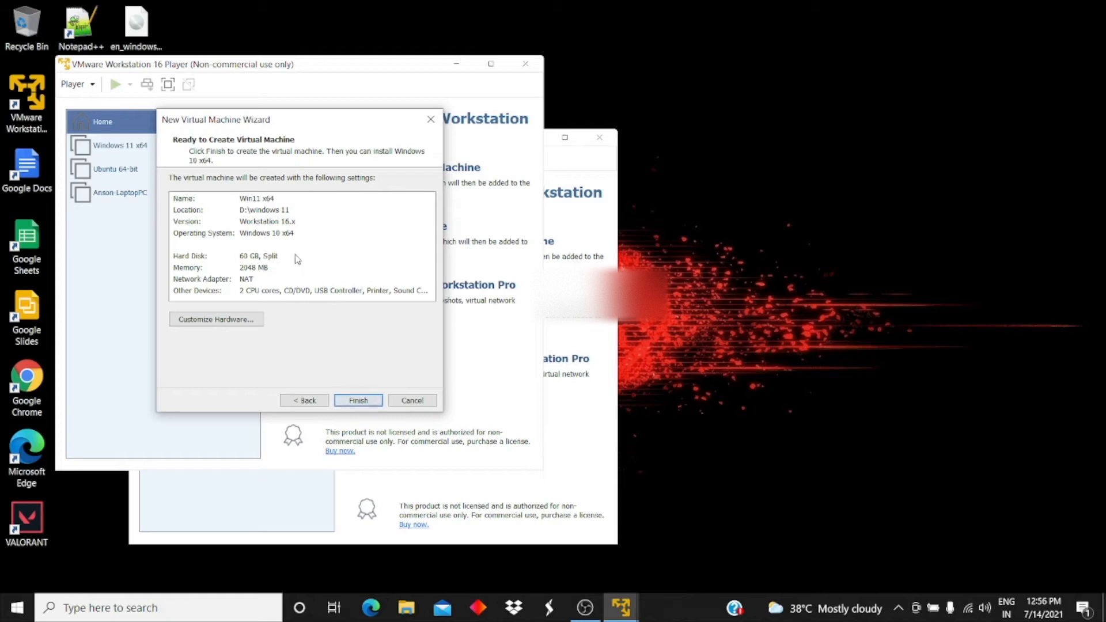
{"action": "left_click", "coordinate": [206, 320]}
Set the VM memory to 4 GB and switch New CD/DVD (SATA) to use an ISO image file.
{"action": "left_click_drag", "start_coordinate": [319, 189], "coordinate": [318, 182]}
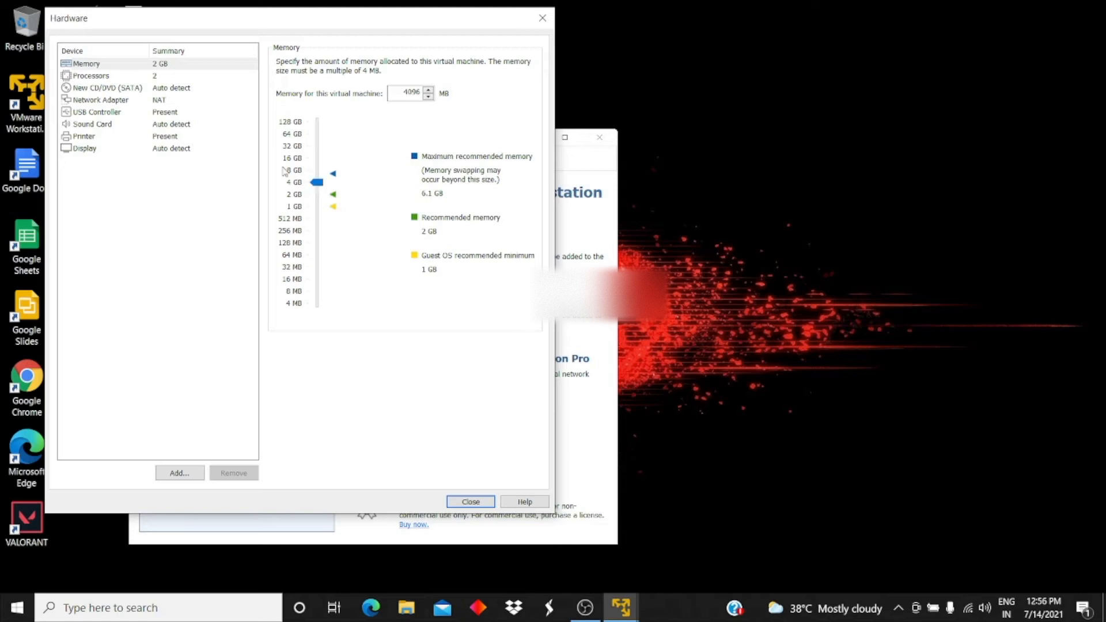
{"action": "left_click", "coordinate": [114, 88]}
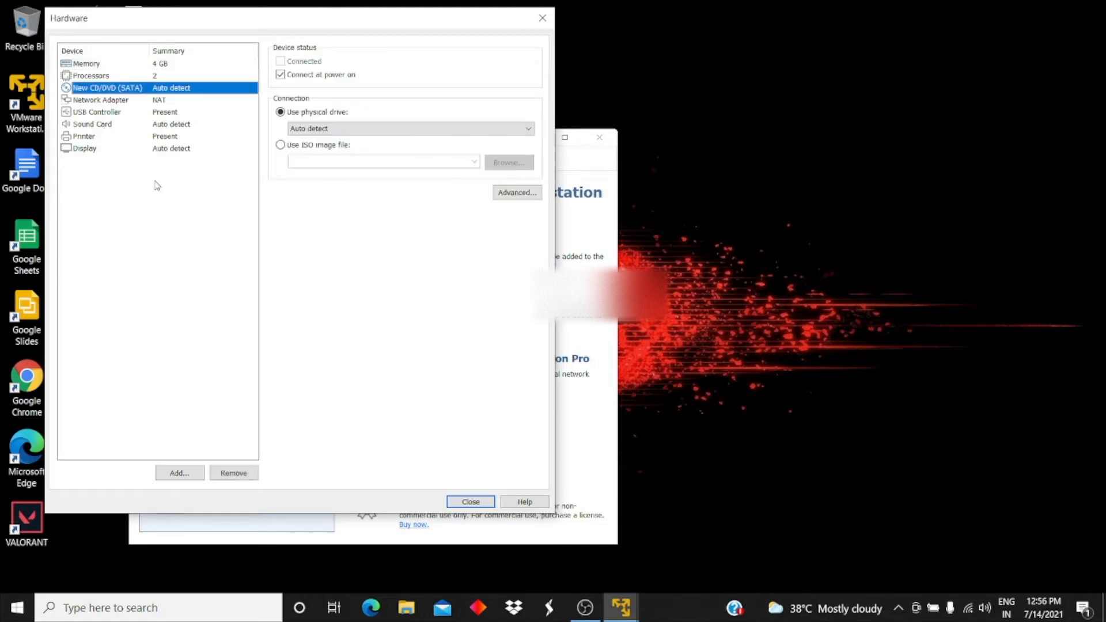
{"action": "left_click", "coordinate": [281, 145]}
{"action": "left_click", "coordinate": [510, 162]}
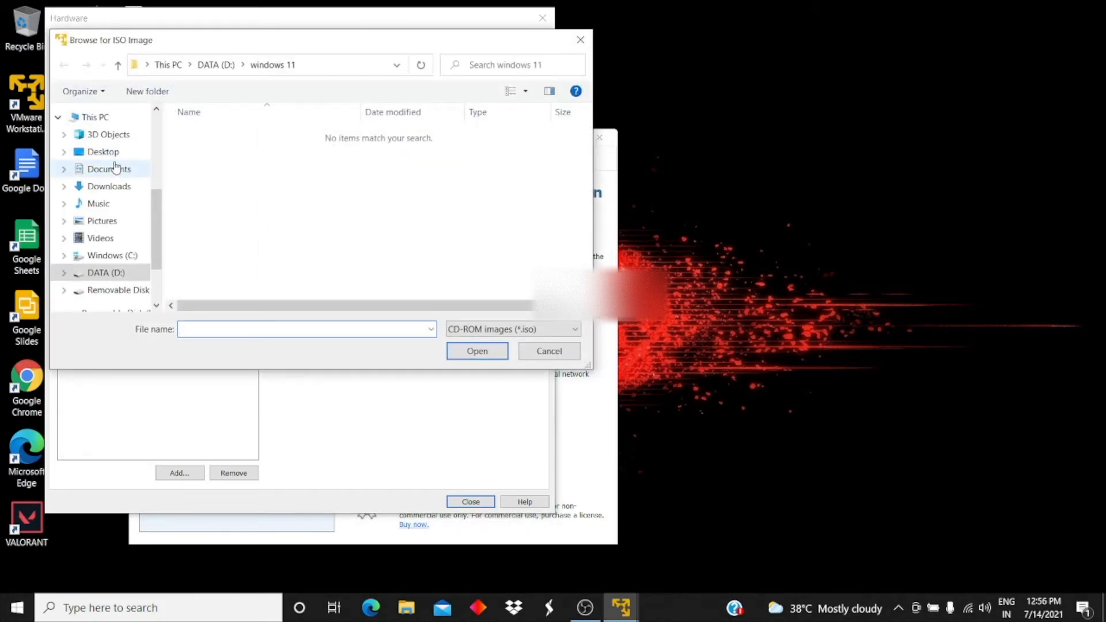
Attach the 22000.1.210604-1628 Windows 11 ISO from Downloads\22000.65 to the CD/DVD drive.
{"action": "left_click", "coordinate": [115, 187]}
{"action": "left_click", "coordinate": [228, 156]}
{"action": "double_click", "coordinate": [229, 153]}
{"action": "left_click", "coordinate": [235, 182]}
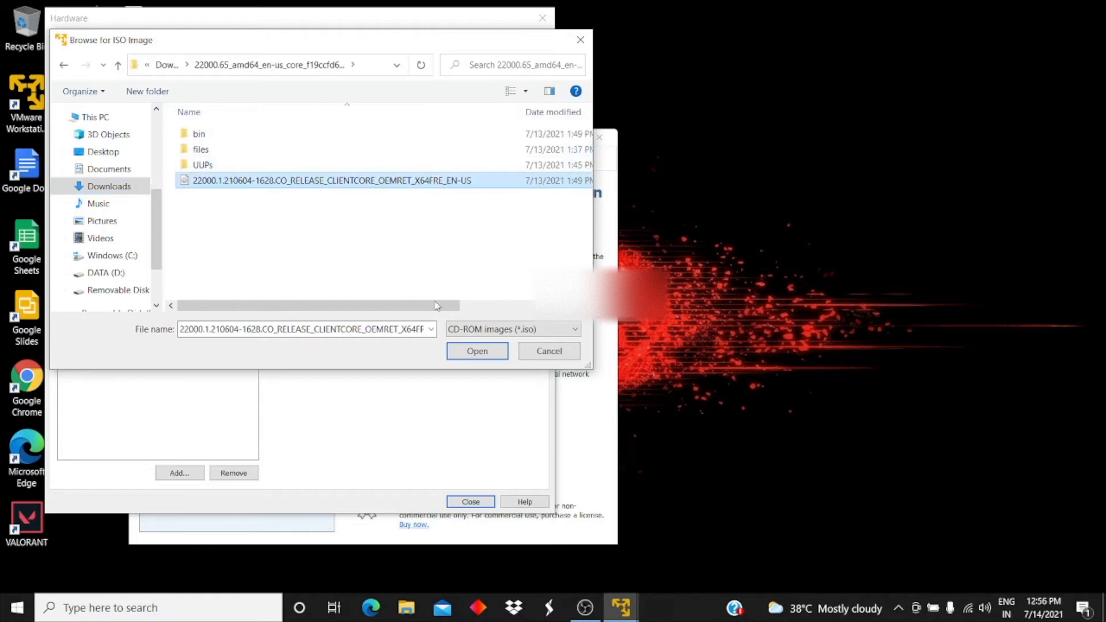
{"action": "left_click", "coordinate": [471, 353]}
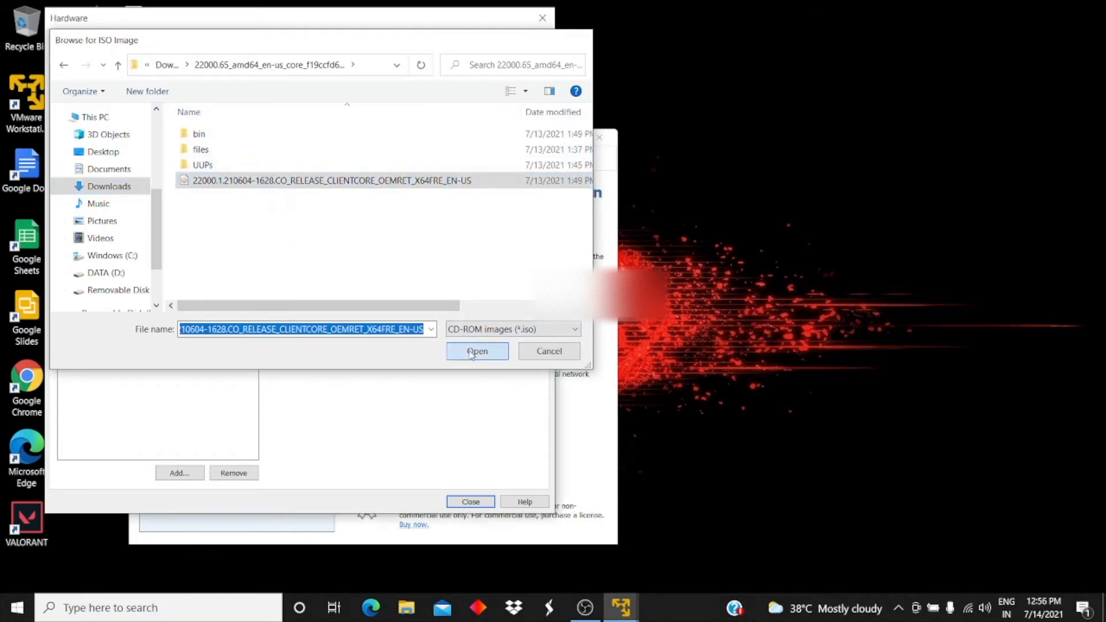
Finish creating the Win11 x64 VM with 4096 MB and power it on into Windows Setup.
{"action": "left_click", "coordinate": [470, 501]}
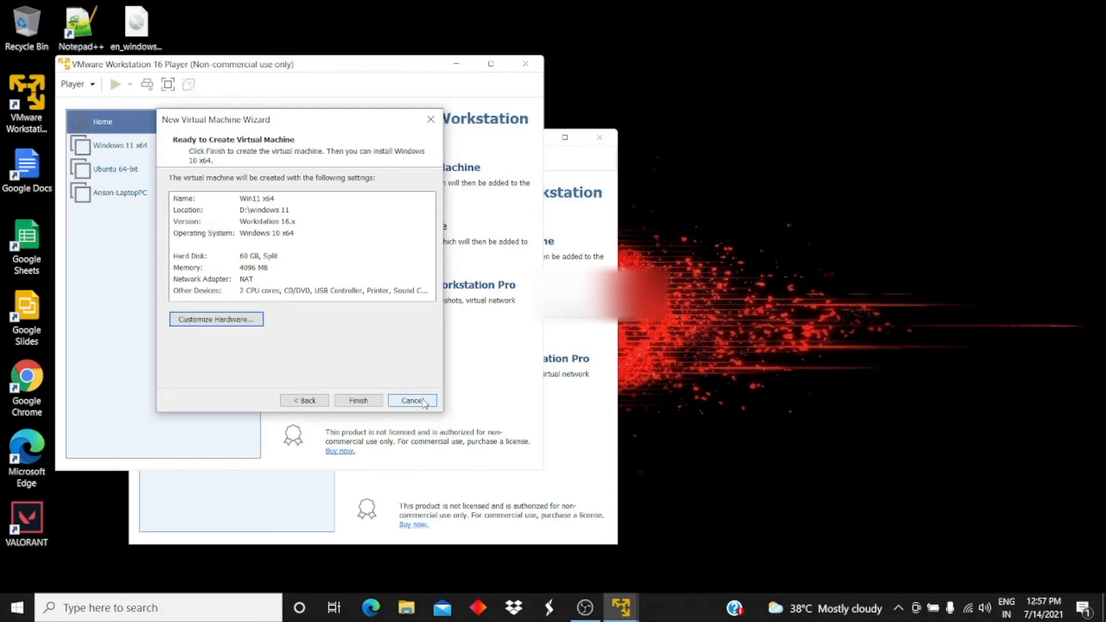
{"action": "left_click", "coordinate": [582, 609]}
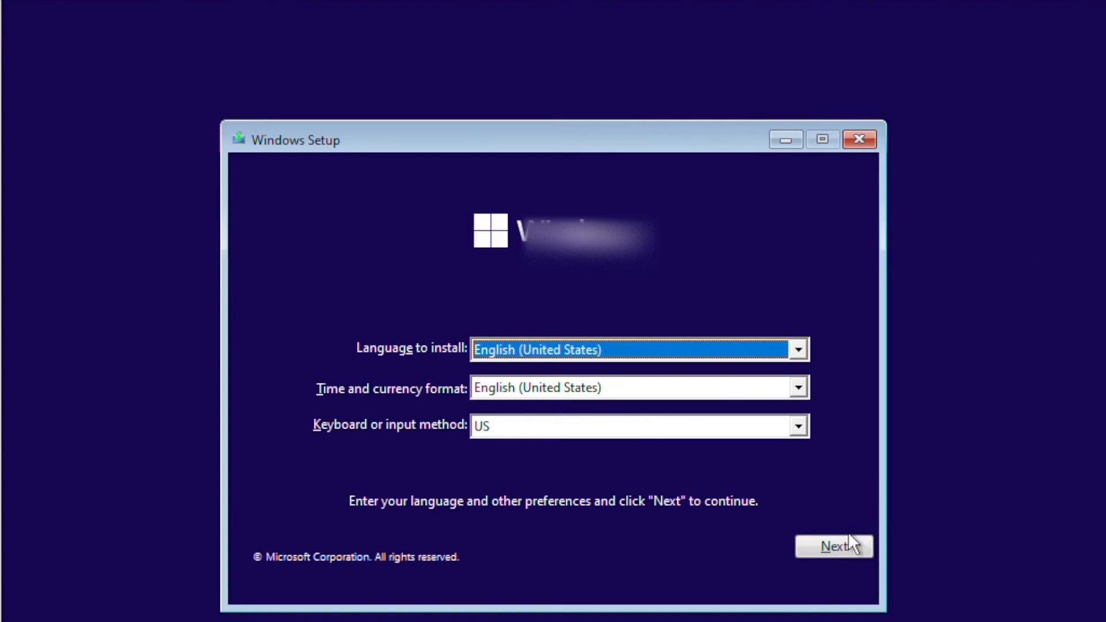
Keep English (United States) setup defaults, dismiss the compatibility report, and start the installation.
{"action": "left_click", "coordinate": [835, 547]}
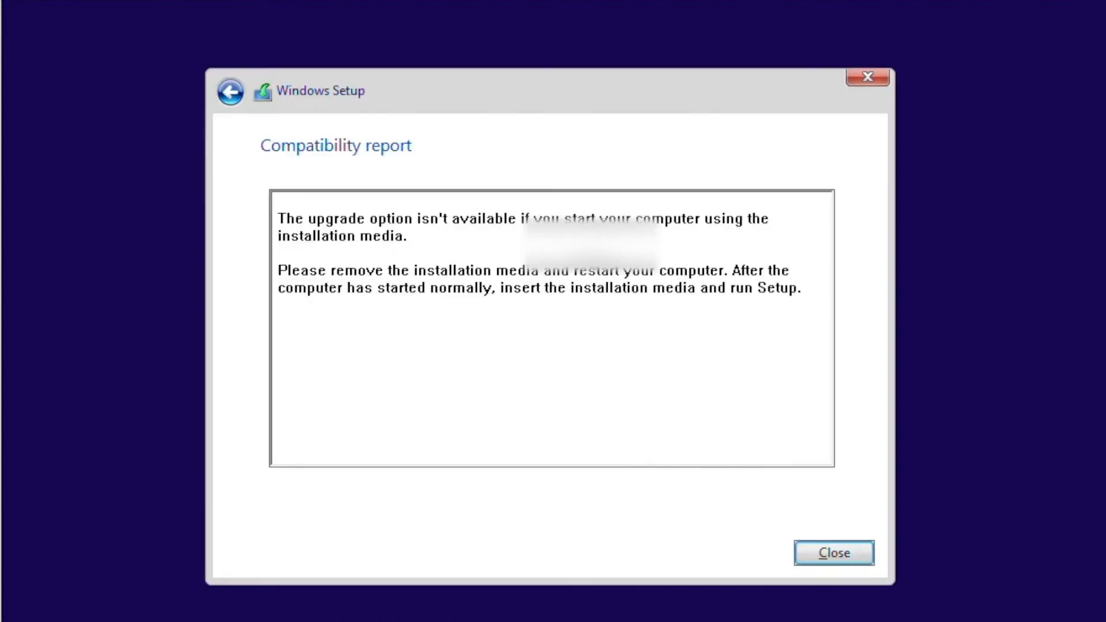
{"action": "left_click", "coordinate": [839, 553]}
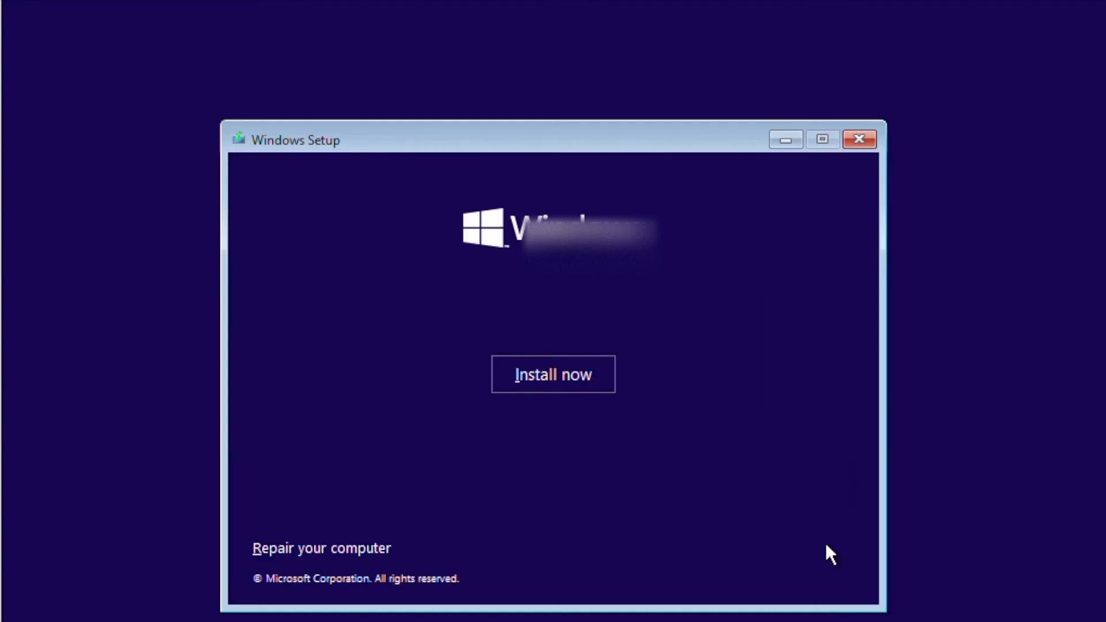
{"action": "left_click", "coordinate": [556, 374]}
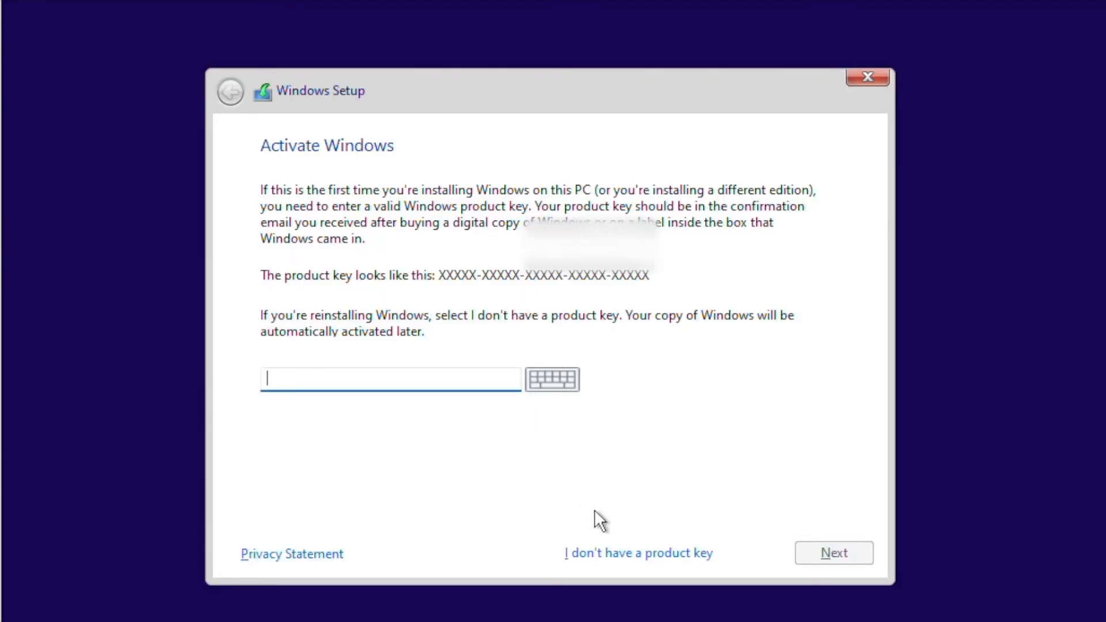
Skip the product key, accept the license terms, and choose Custom: Install Windows only.
{"action": "left_click", "coordinate": [608, 554]}
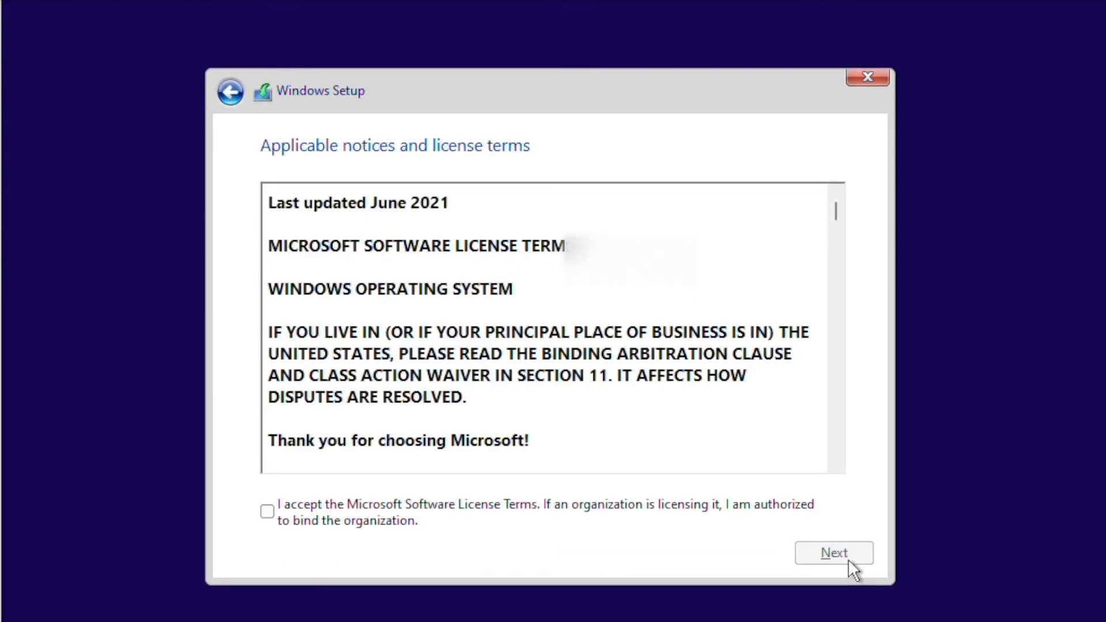
{"action": "left_click", "coordinate": [267, 511]}
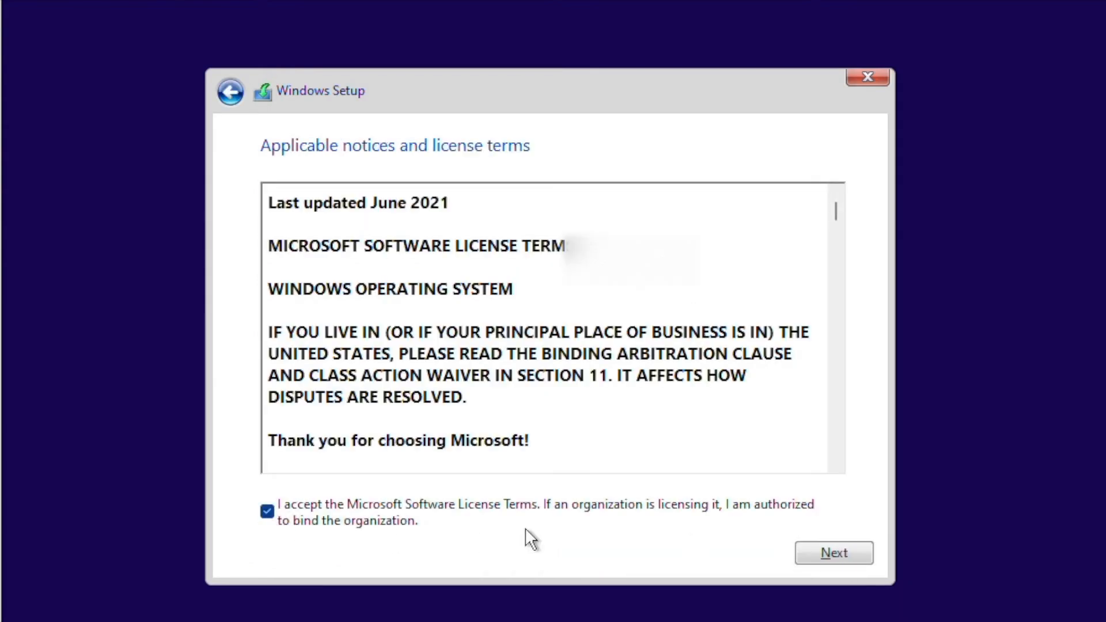
{"action": "left_click", "coordinate": [804, 554]}
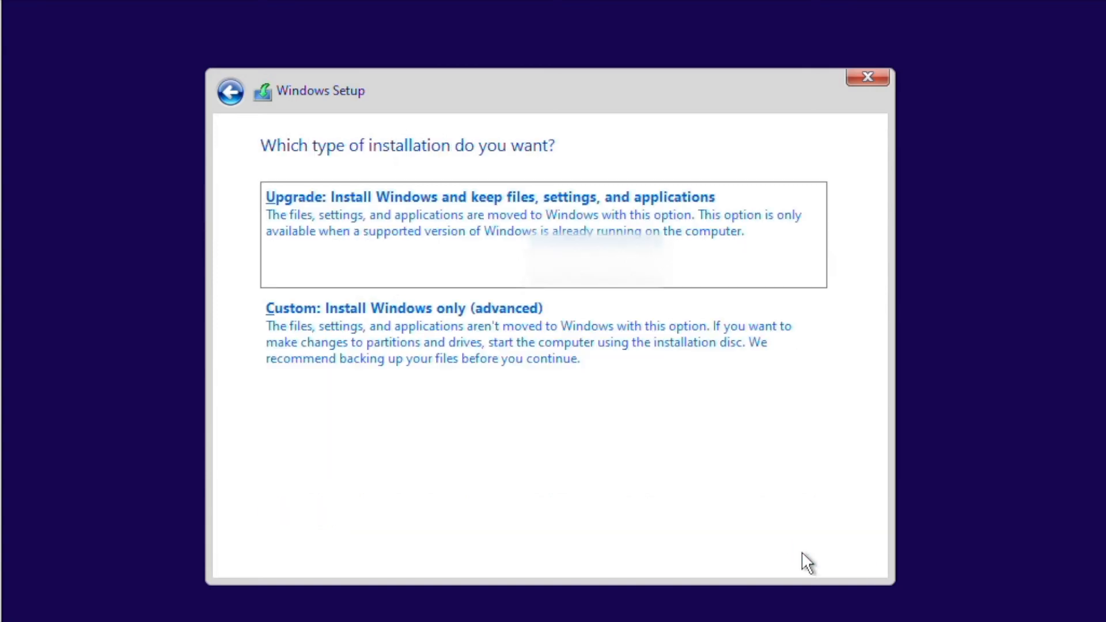
{"action": "left_click", "coordinate": [503, 375]}
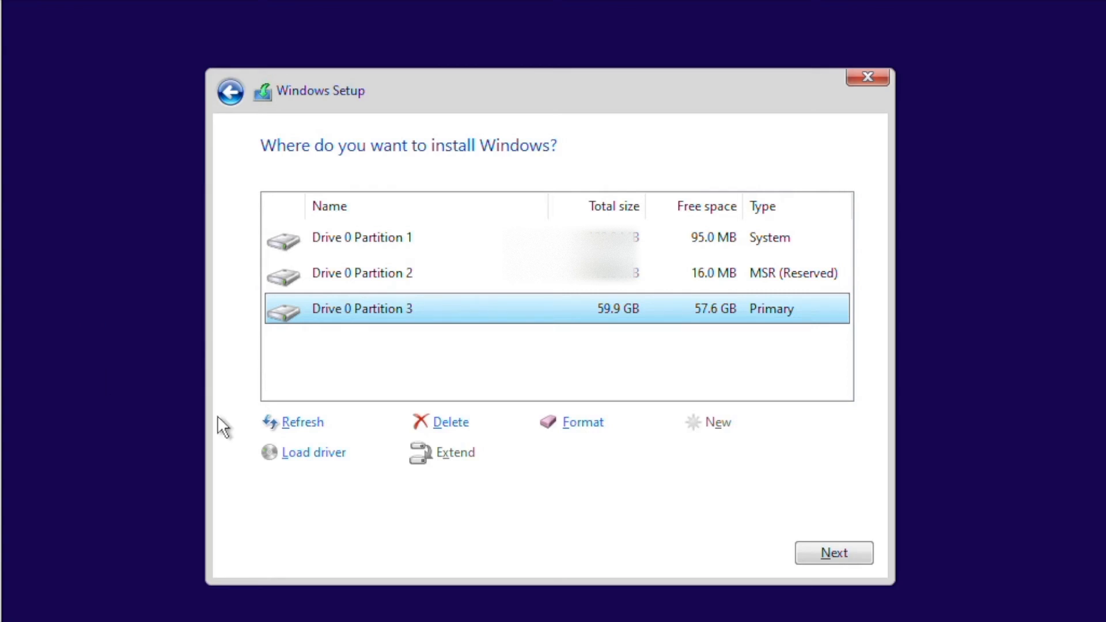
Install Windows onto the 59.9 GB primary Drive 0 Partition 3.
{"action": "left_click", "coordinate": [847, 558]}
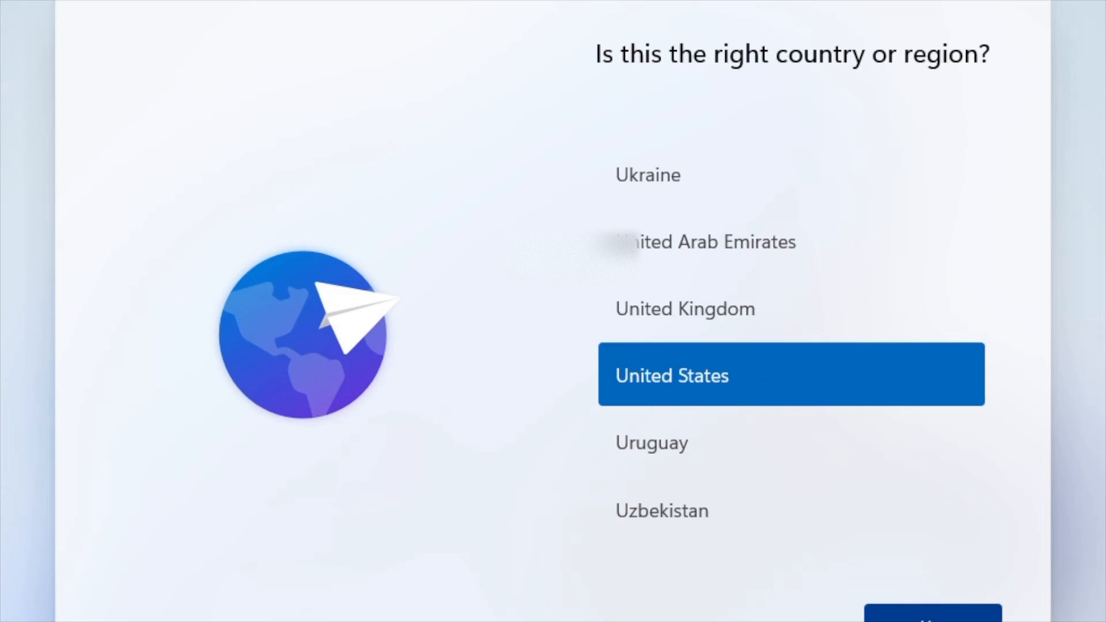
Confirm United States as the region, keep the US keyboard layout, and skip a second layout.
{"action": "left_click", "coordinate": [933, 616]}
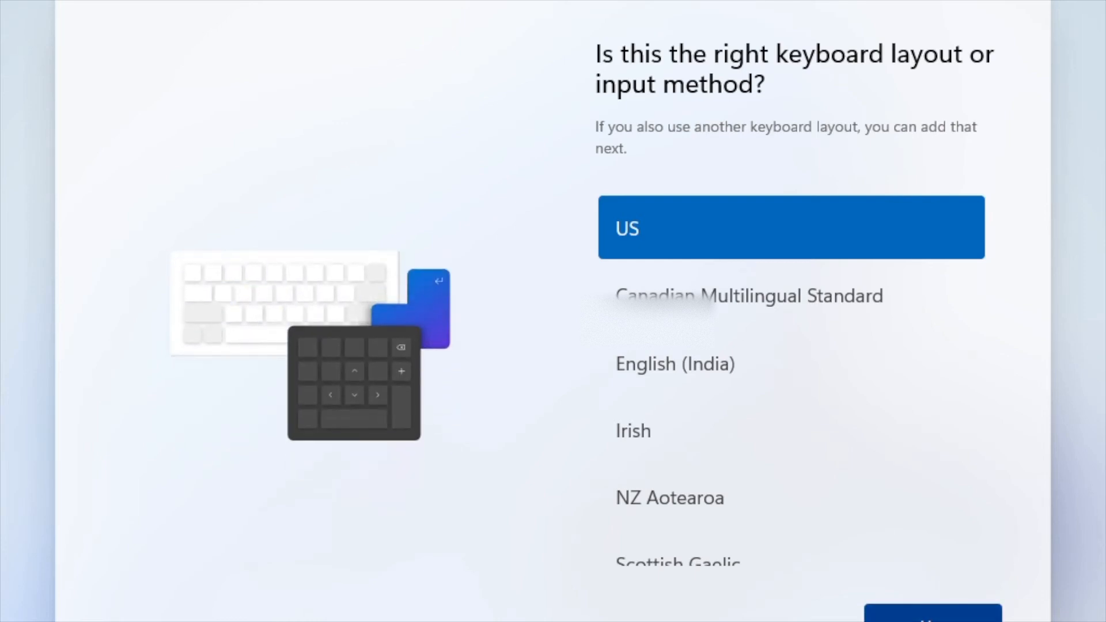
{"action": "key", "text": "Return"}
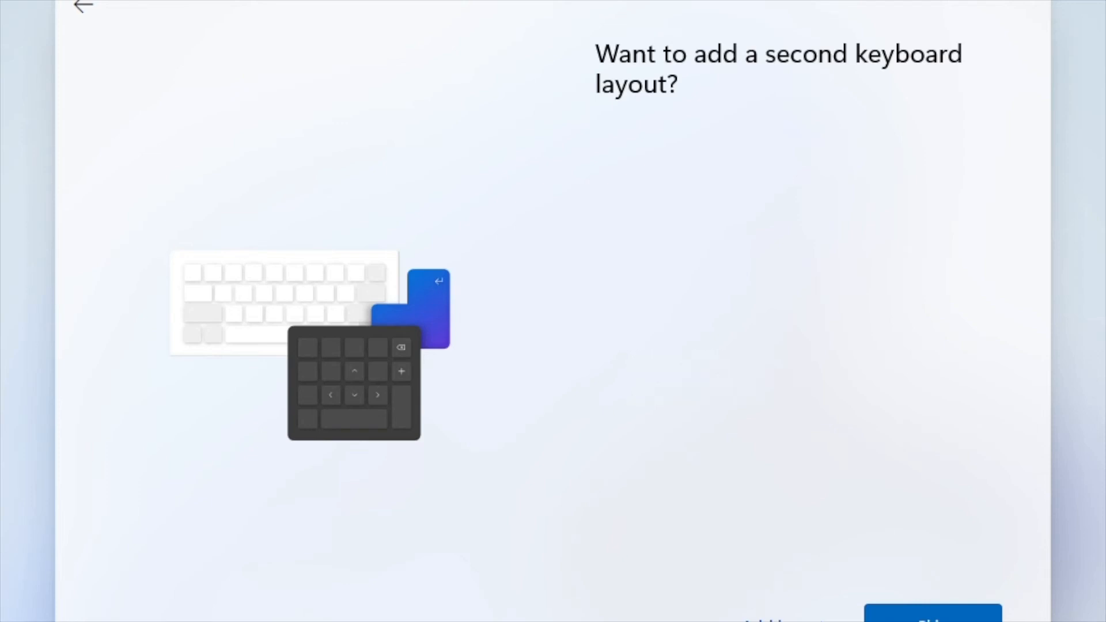
{"action": "key", "text": "Return"}
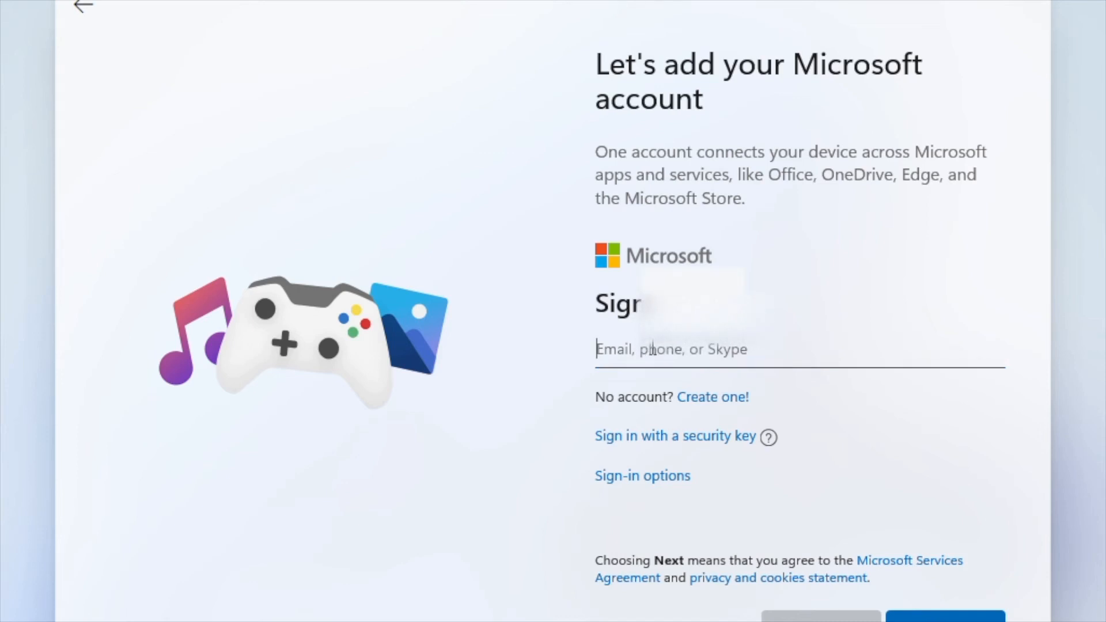
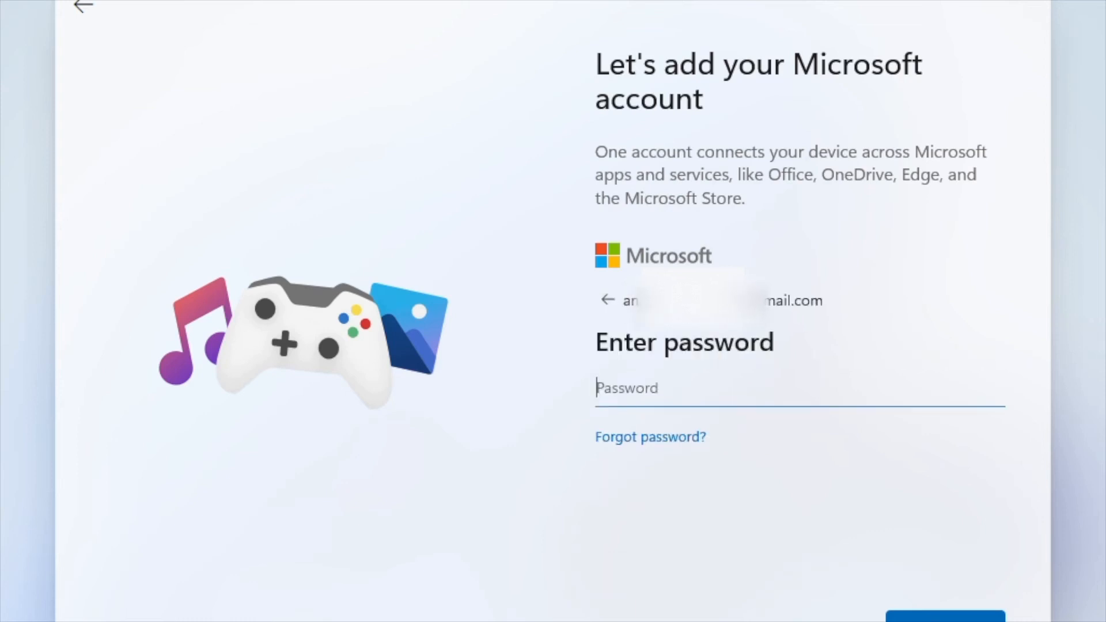
Sign in with the Microsoft account e-mail and password, then choose to create a PIN.
{"action": "key", "text": "Caps_Lock"}
{"action": "type", "text": "••••••••••••"}
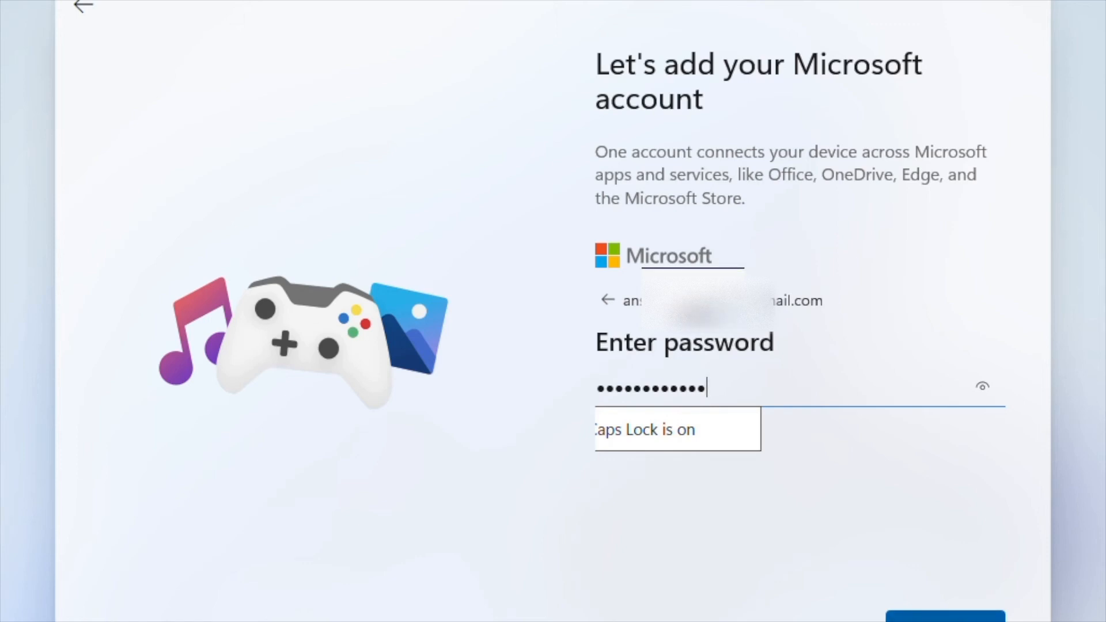
{"action": "key", "text": "Tab"}
{"action": "key", "text": "Return"}
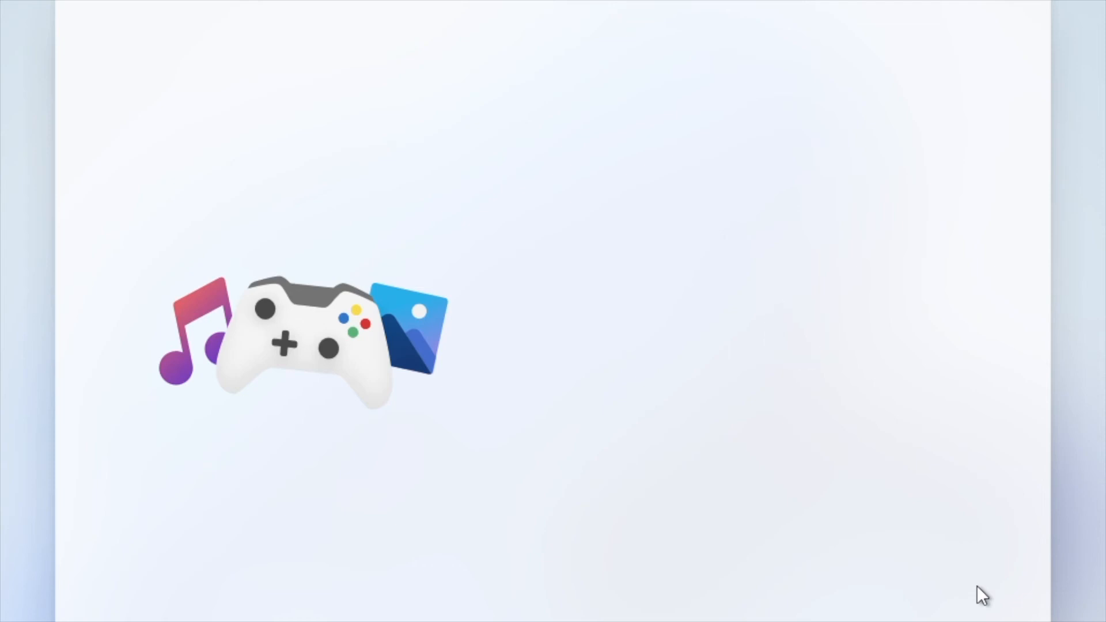
{"action": "left_click", "coordinate": [903, 226]}
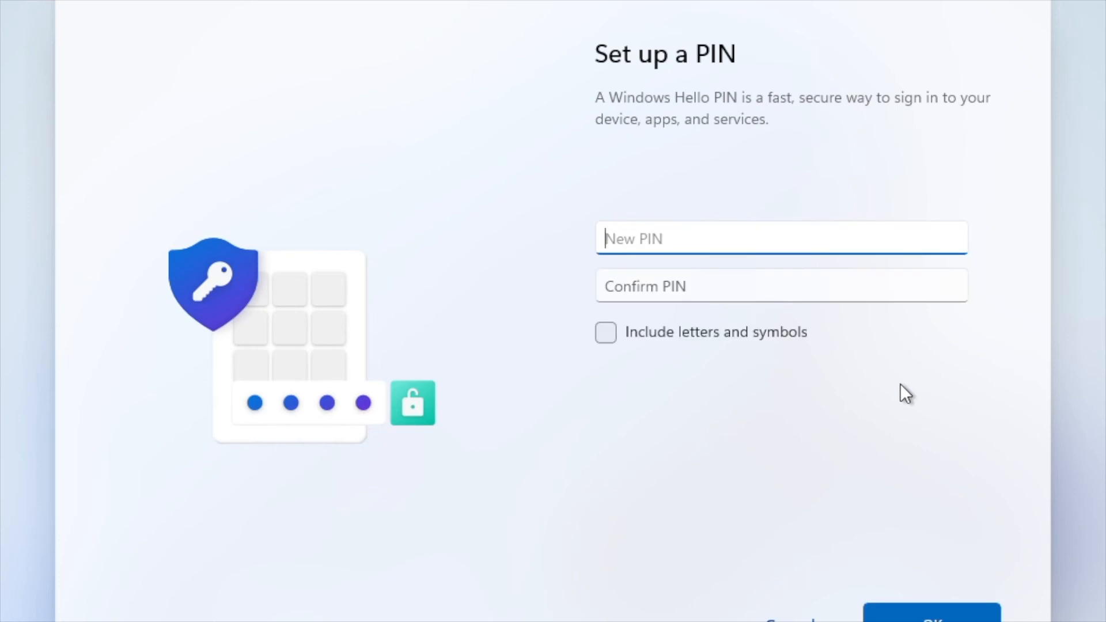
Create a PIN that includes letters and symbols, confirm it, and save it.
{"action": "type", "text": "123"}
{"action": "left_click", "coordinate": [789, 295]}
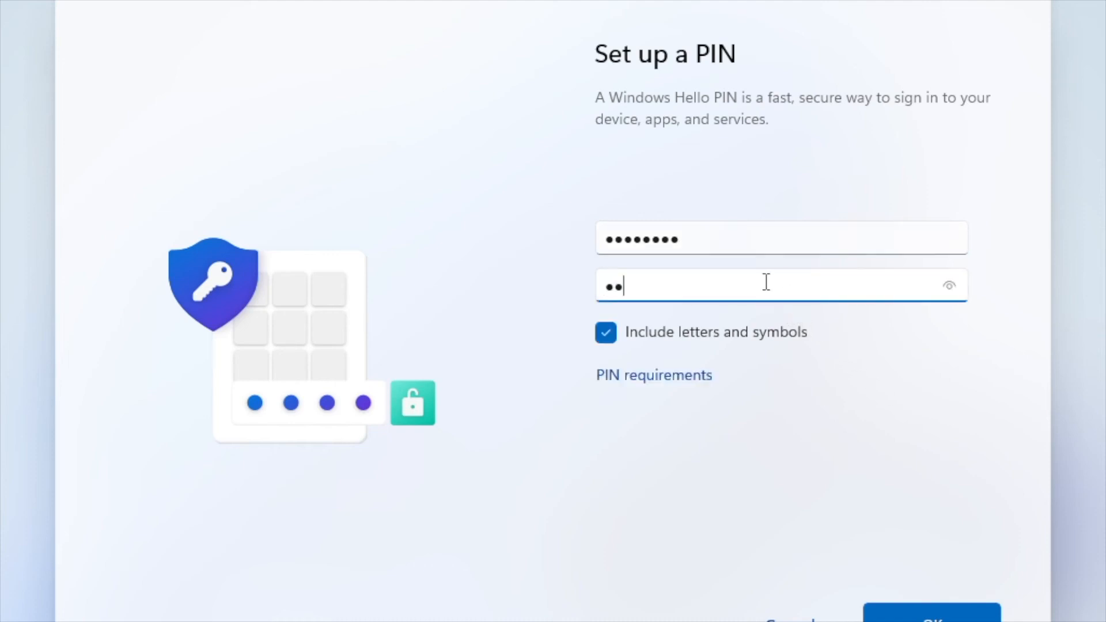
{"action": "type", "text": "a1234"}
{"action": "left_click", "coordinate": [938, 615]}
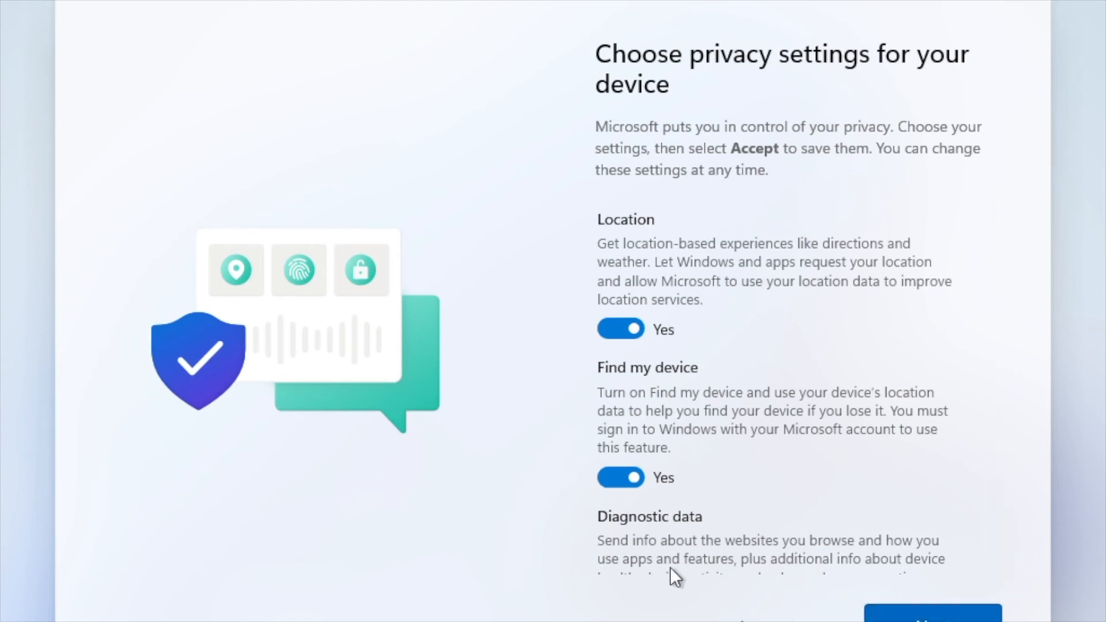
Turn off Find my device, optional diagnostics, inking & typing, tailored experiences and advertising ID, then accept.
{"action": "left_click", "coordinate": [634, 478]}
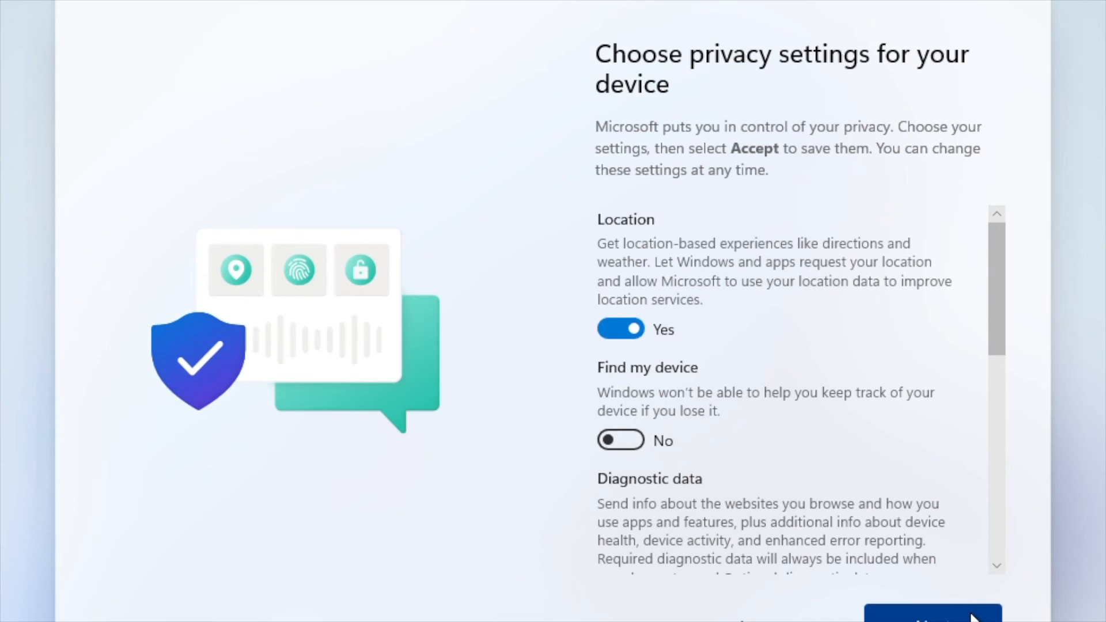
{"action": "left_click", "coordinate": [991, 439]}
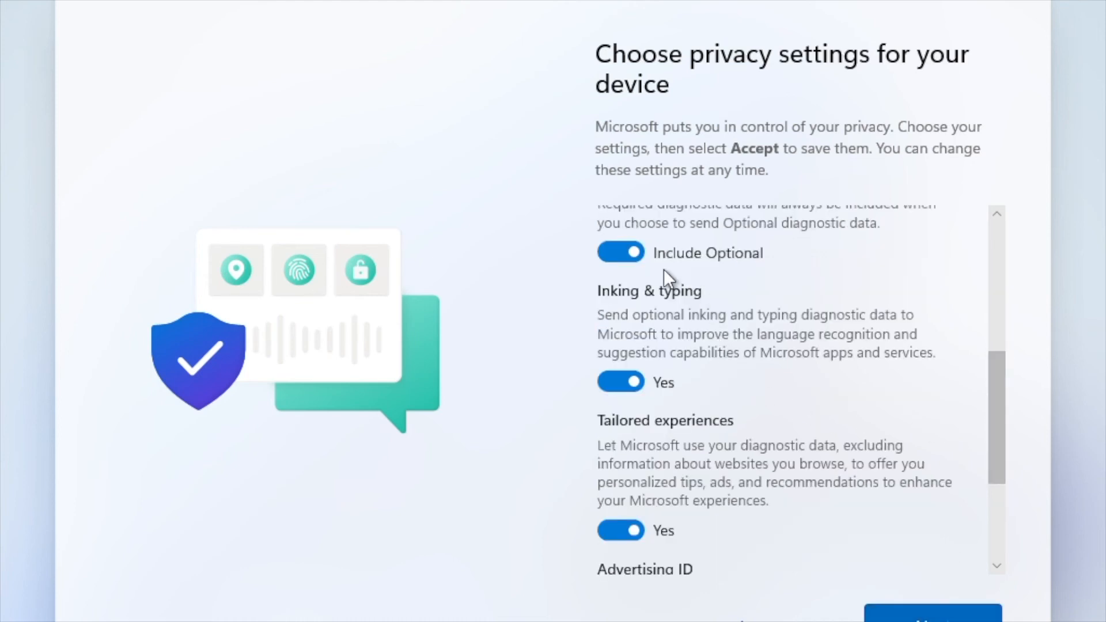
{"action": "left_click", "coordinate": [635, 247]}
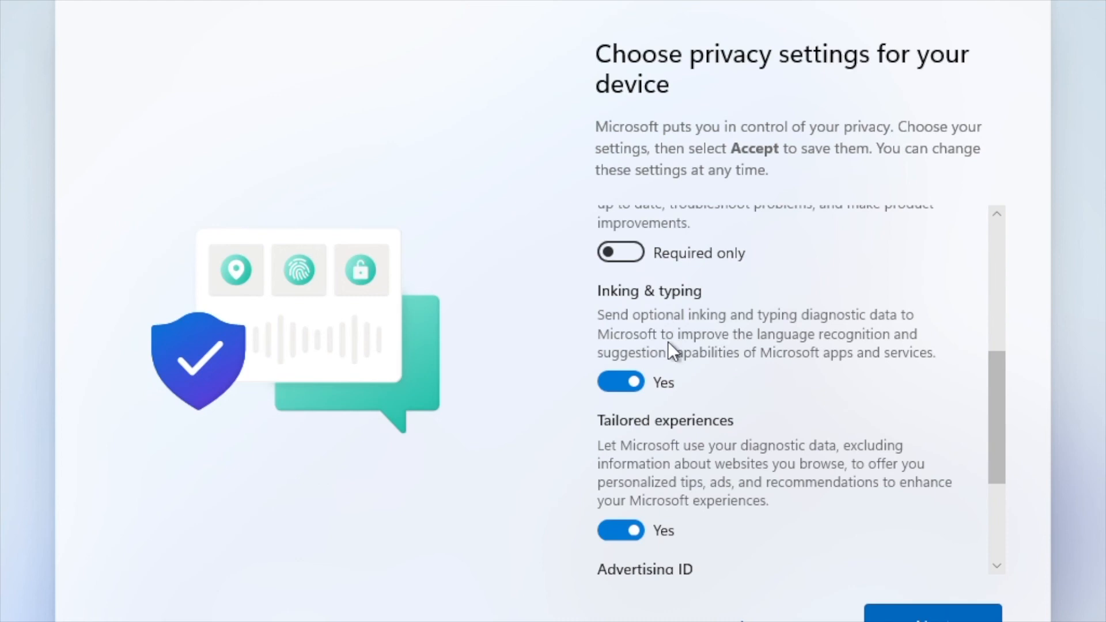
{"action": "left_click", "coordinate": [638, 385]}
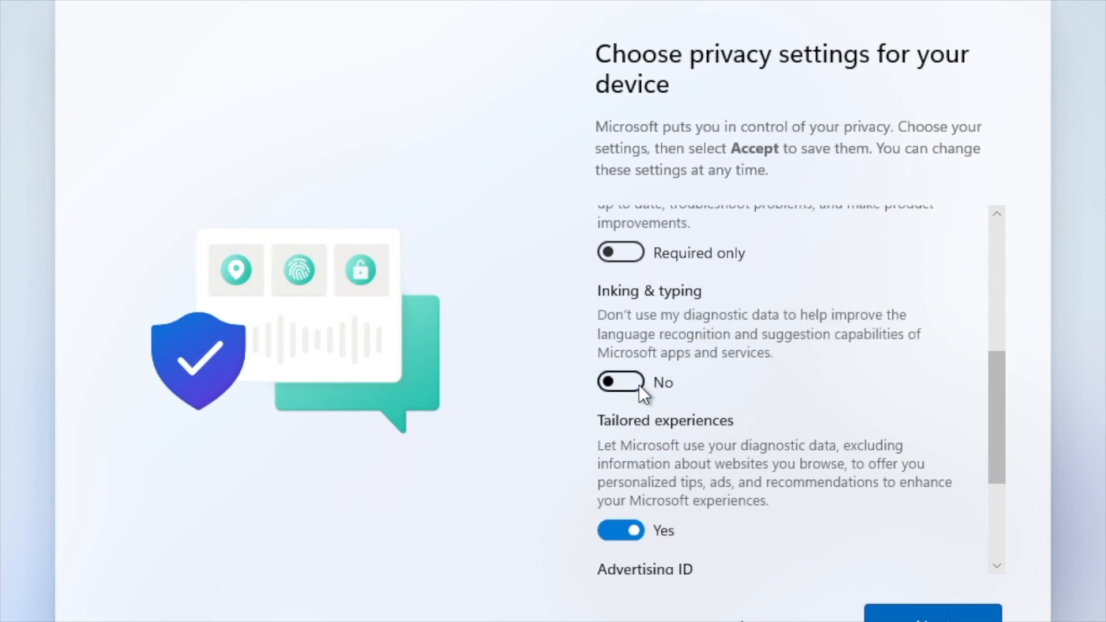
{"action": "left_click", "coordinate": [639, 540]}
{"action": "scroll", "coordinate": [1000, 458], "scroll_direction": "down", "scroll_amount": 1}
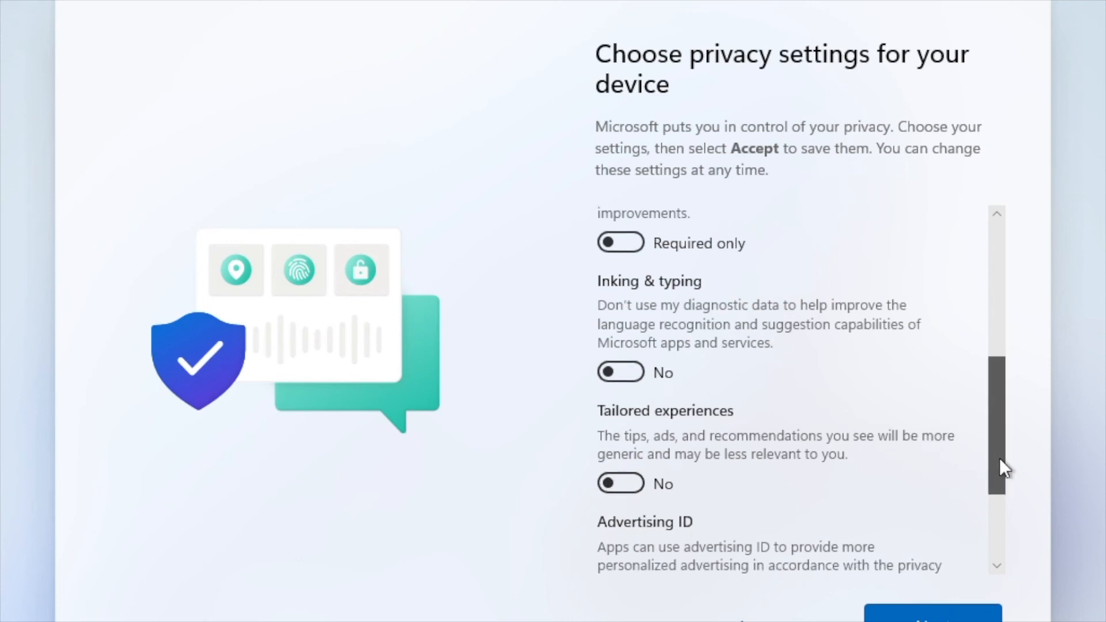
{"action": "left_click_drag", "start_coordinate": [1000, 458], "coordinate": [1002, 562]}
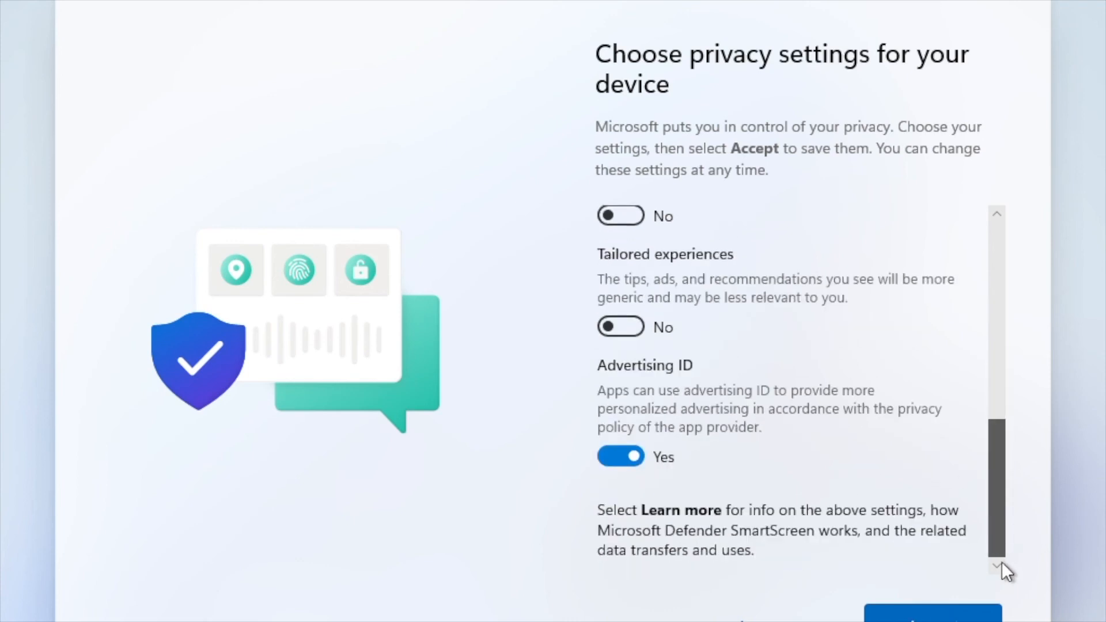
{"action": "left_click", "coordinate": [621, 458]}
{"action": "left_click", "coordinate": [905, 613]}
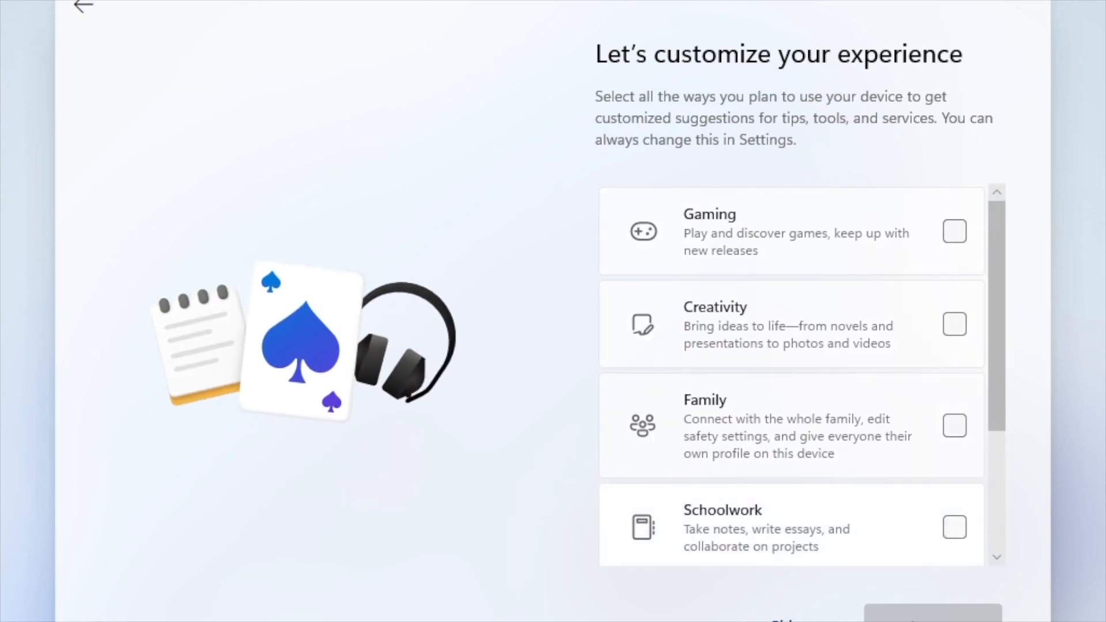
Skip device customization and store files only on this device instead of OneDrive.
{"action": "left_click", "coordinate": [784, 621]}
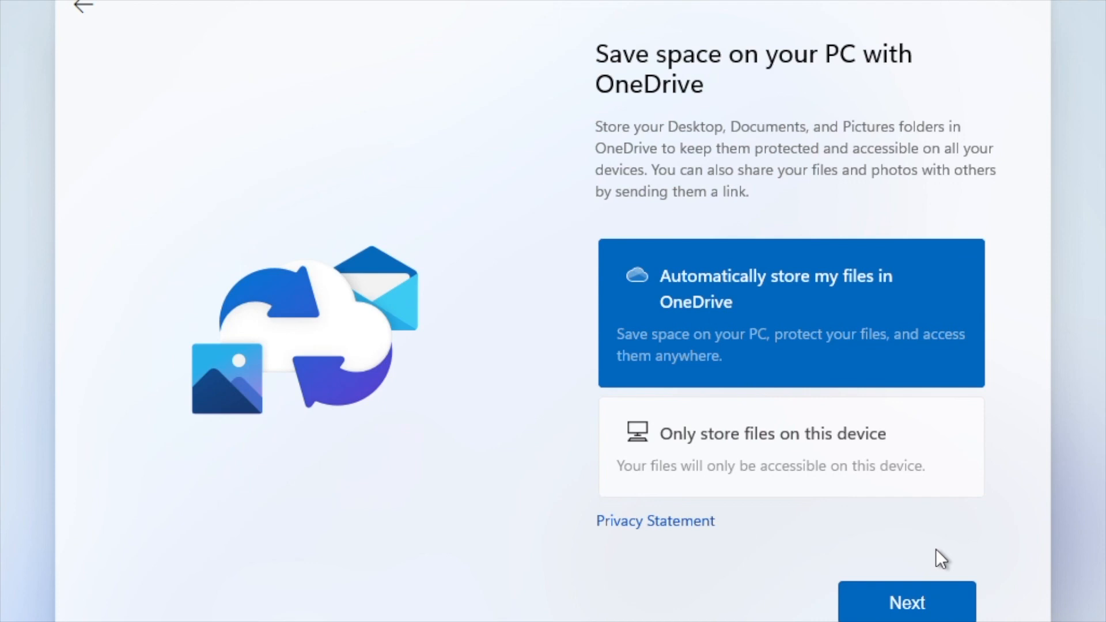
{"action": "left_click", "coordinate": [783, 451]}
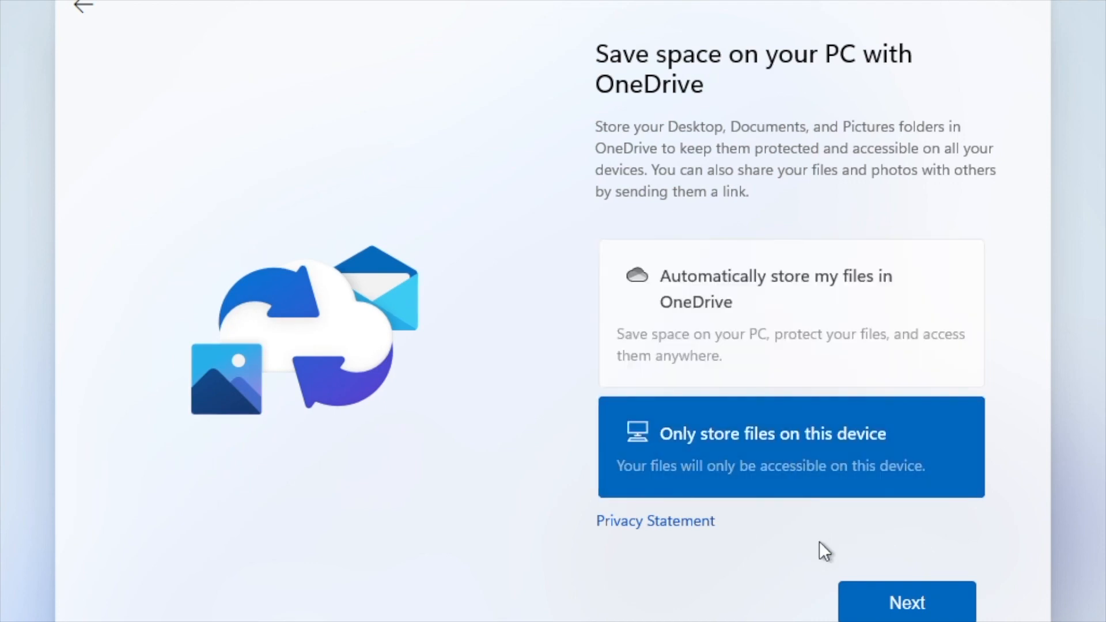
{"action": "left_click", "coordinate": [877, 597]}
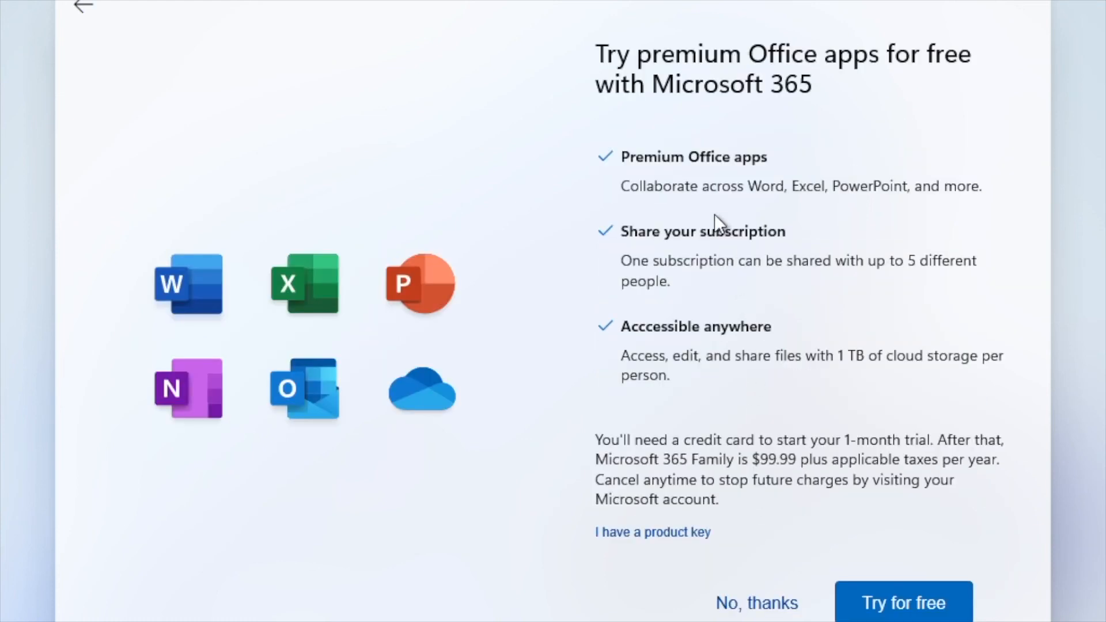
Decline the Microsoft 365 trial and advance through the intro cards to "See you in a bit".
{"action": "left_click", "coordinate": [756, 605]}
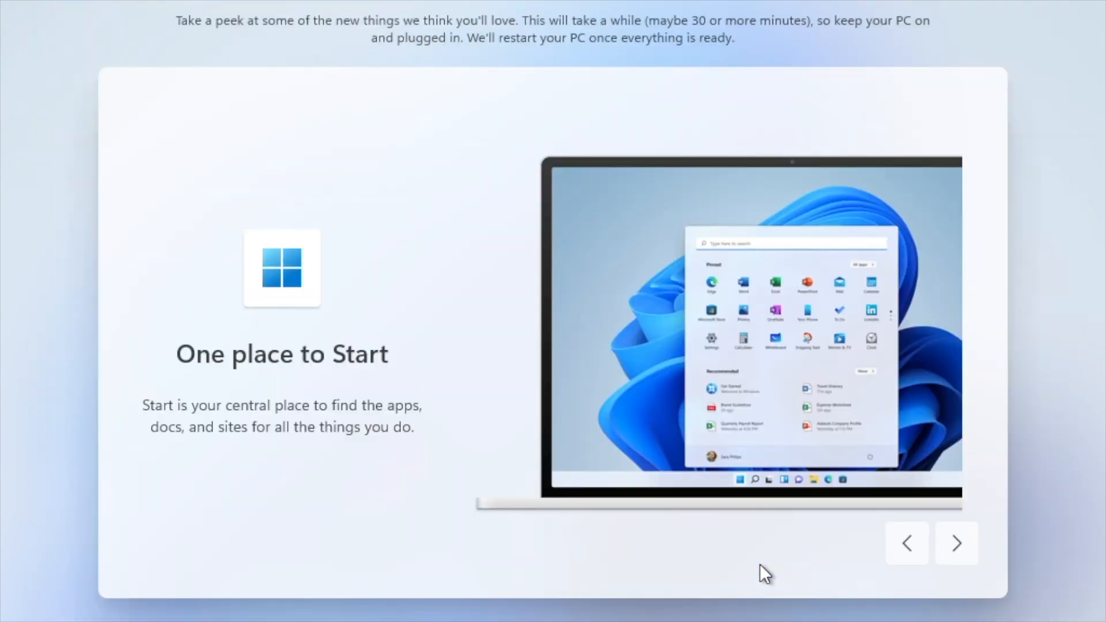
{"action": "left_click", "coordinate": [970, 545]}
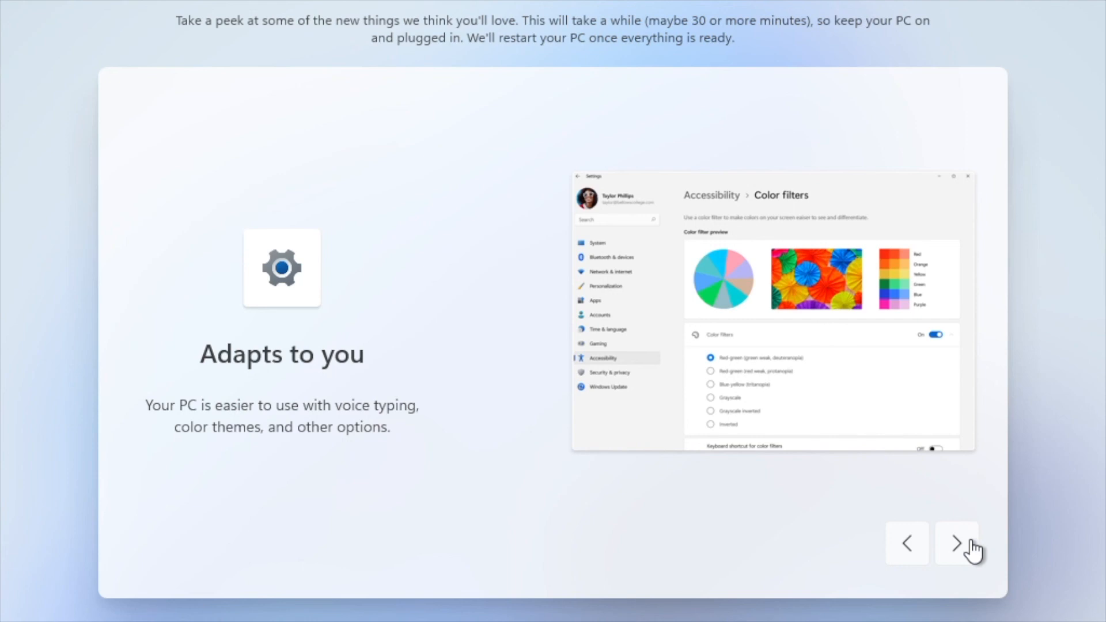
{"action": "left_click", "coordinate": [972, 548]}
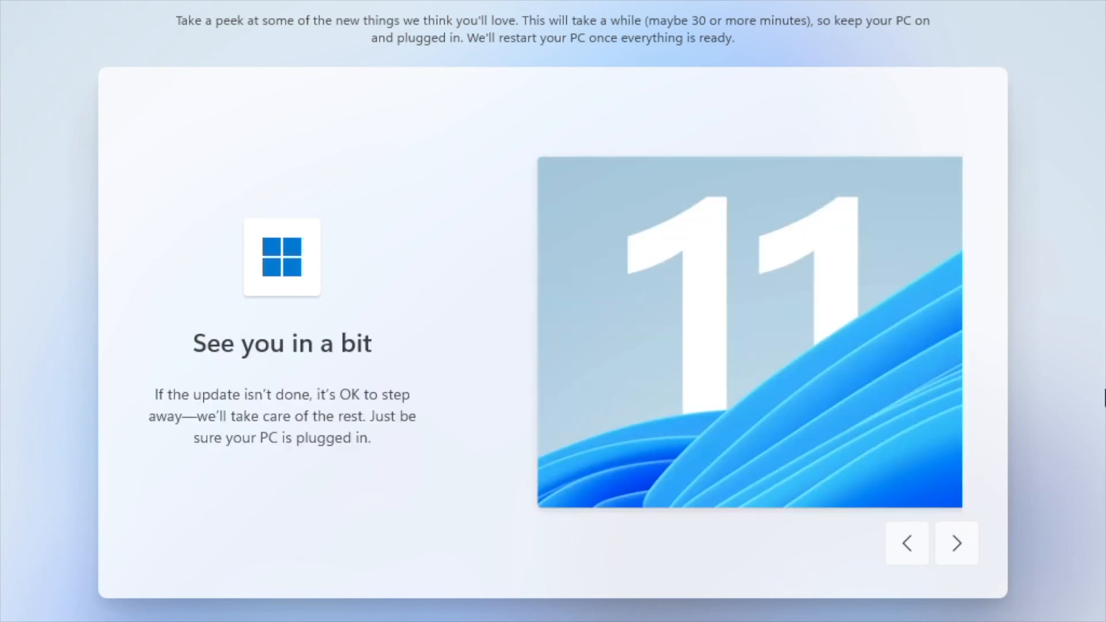